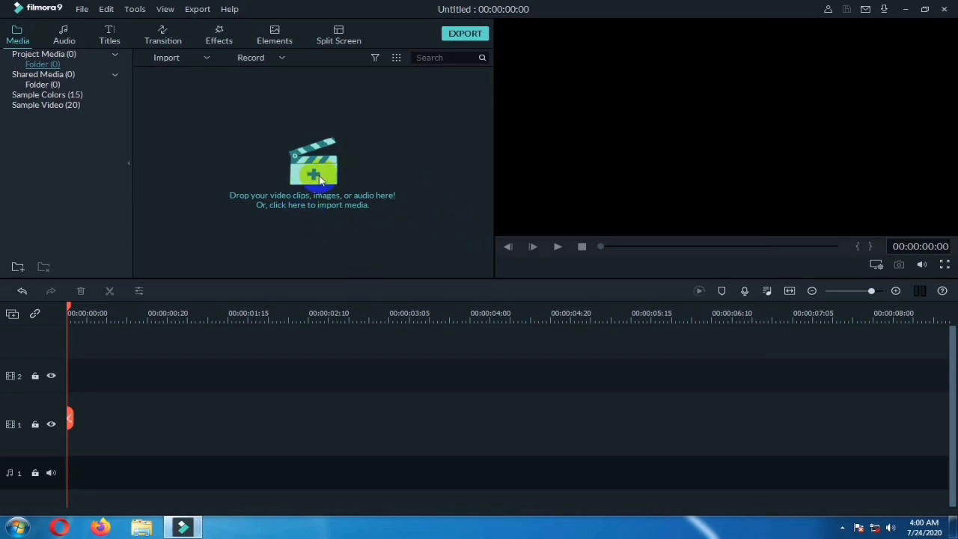
# - Import the Heartbeat-sound-effect audio and the Tree - 31473 video into the project media
pyautogui.click(321, 179)
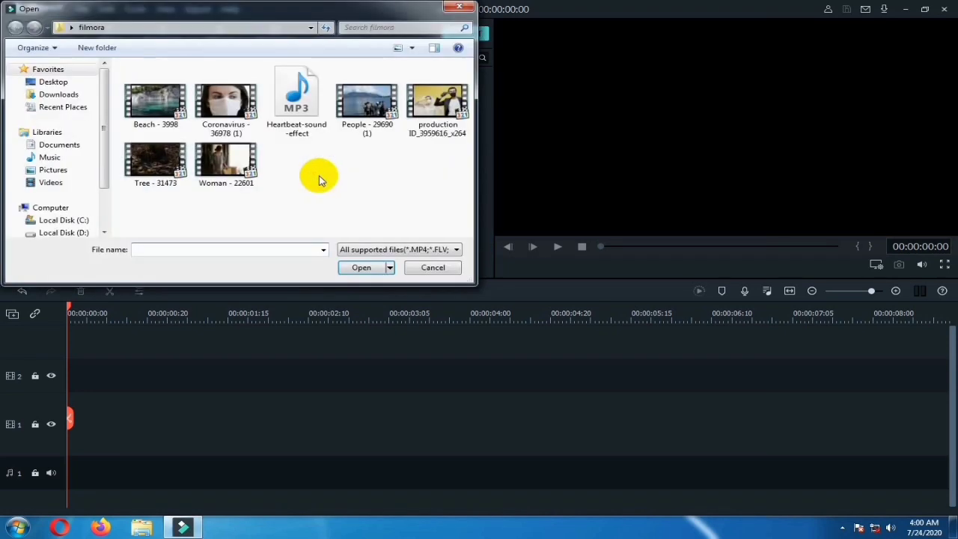
pyautogui.click(327, 110)
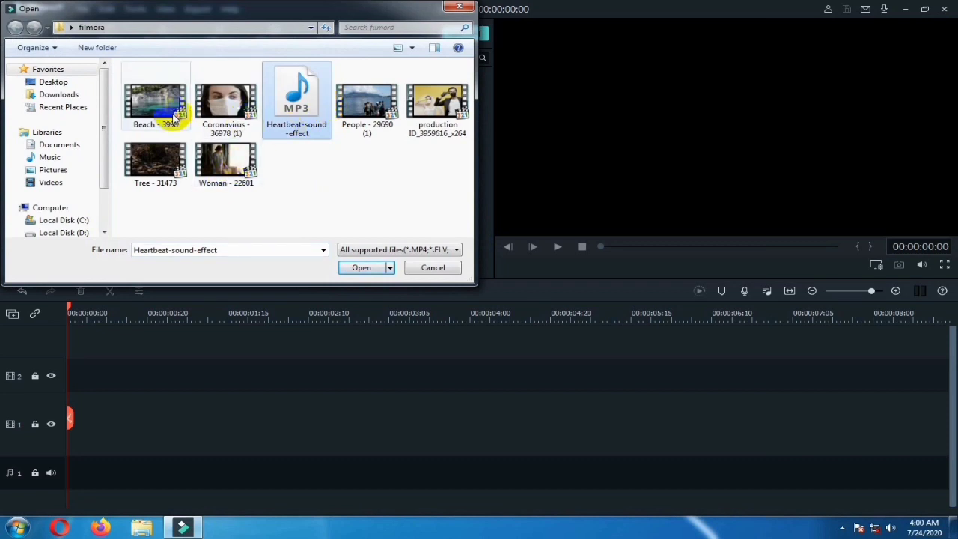
pyautogui.keyDown('ctrl'); pyautogui.click(167, 187); pyautogui.keyUp('ctrl')
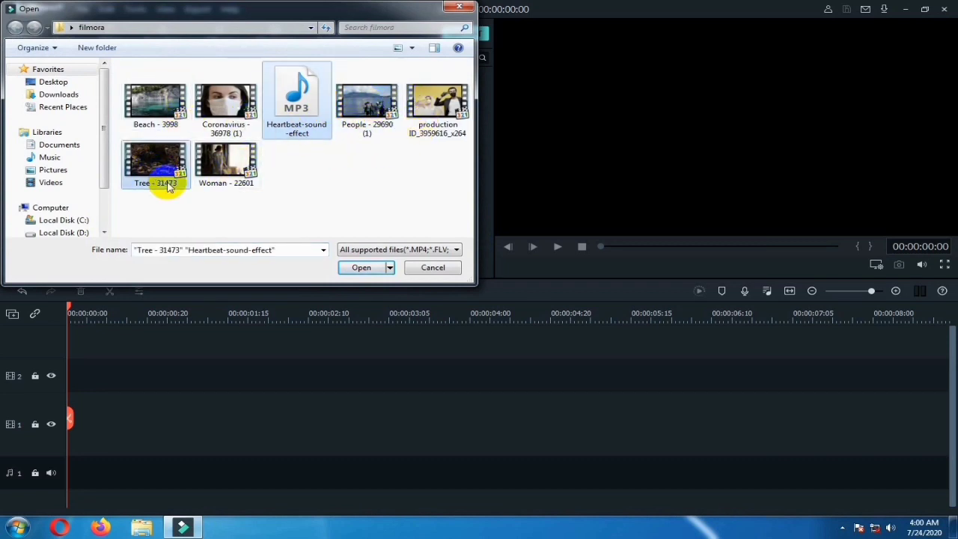
pyautogui.click(361, 268)
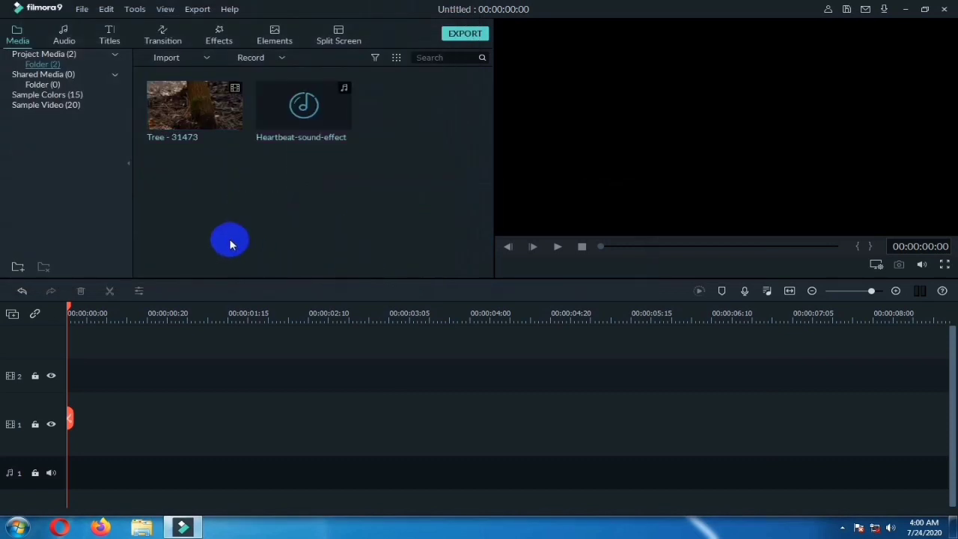
# - Place Tree - 31473 on video track 1 and Heartbeat-sound-effect on audio track 1
pyautogui.moveTo(202, 105); pyautogui.dragTo(63, 457)
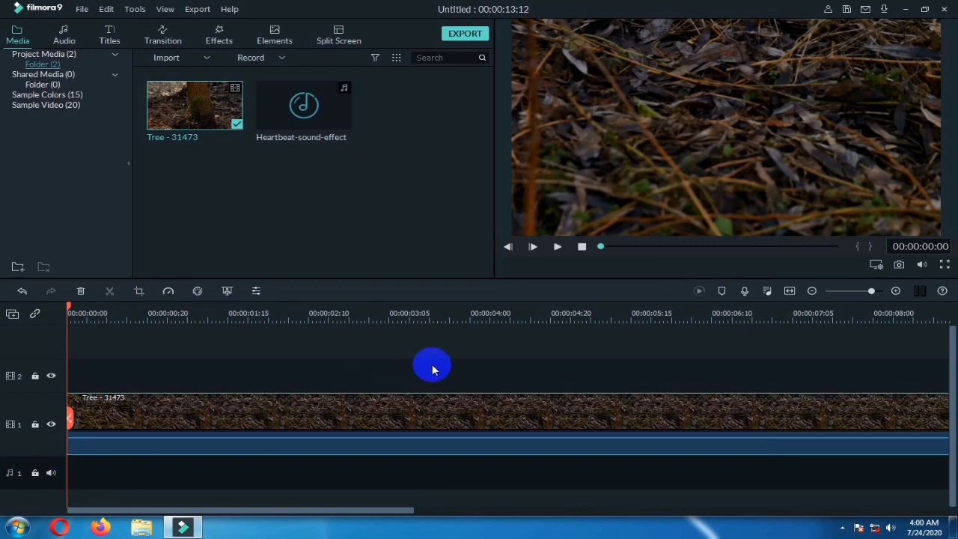
pyautogui.click(369, 369)
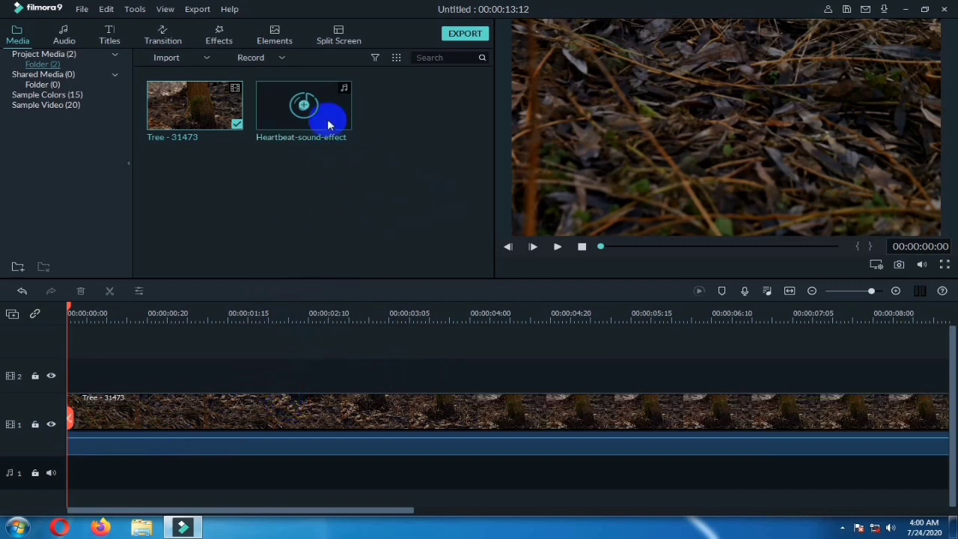
pyautogui.moveTo(328, 125); pyautogui.dragTo(47, 460)
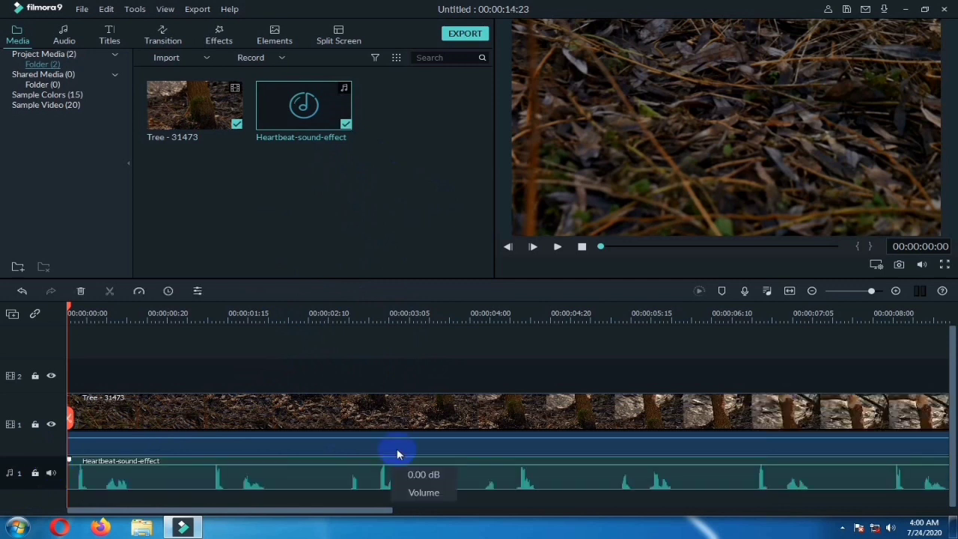
pyautogui.click(255, 412)
# - Lower the Tree - 31473 clip's Color saturation to -43, then reopen its settings
pyautogui.doubleClick(255, 412)
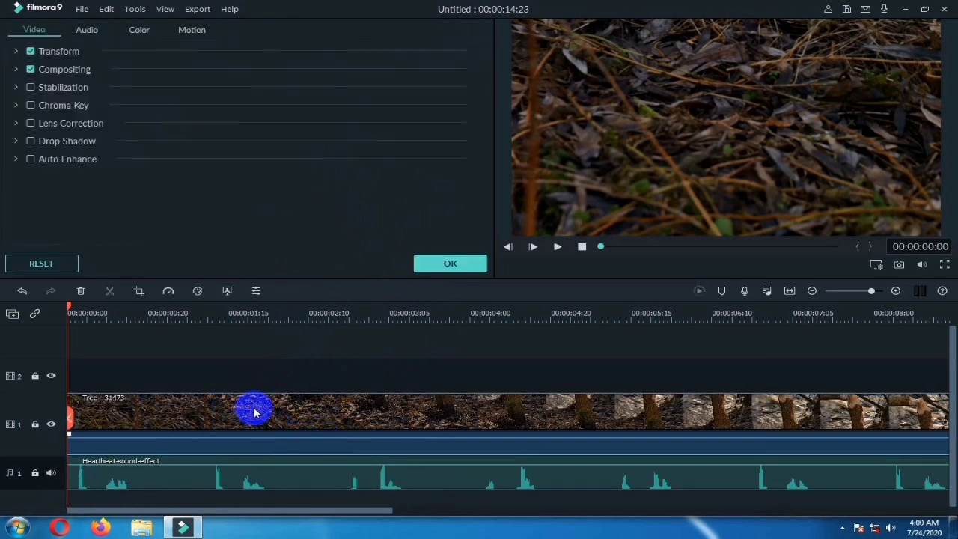
pyautogui.click(138, 33)
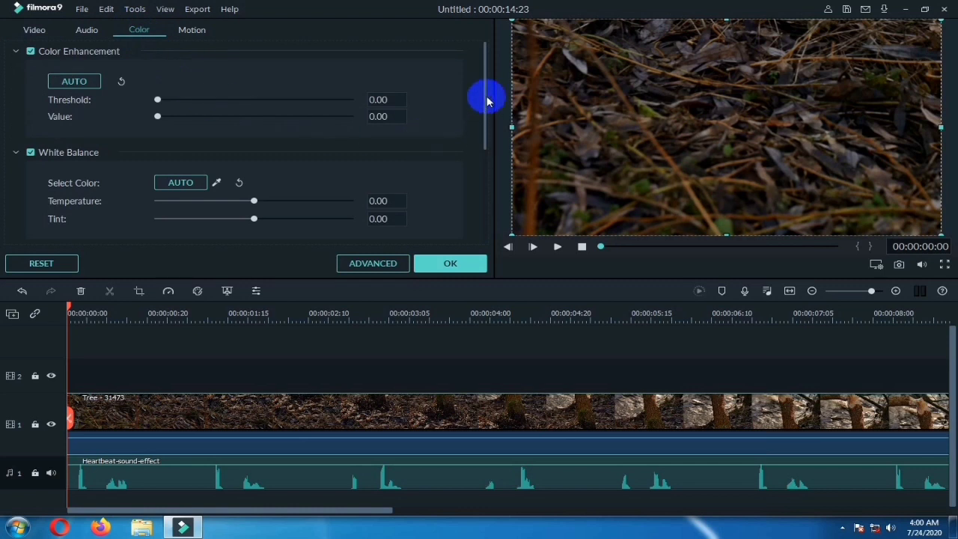
pyautogui.moveTo(487, 99); pyautogui.dragTo(488, 163)
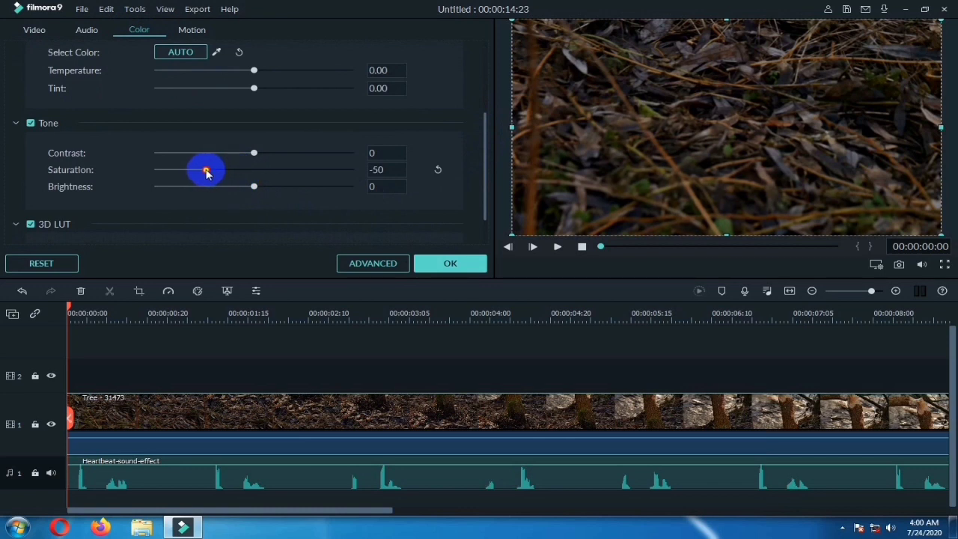
pyautogui.click(456, 273)
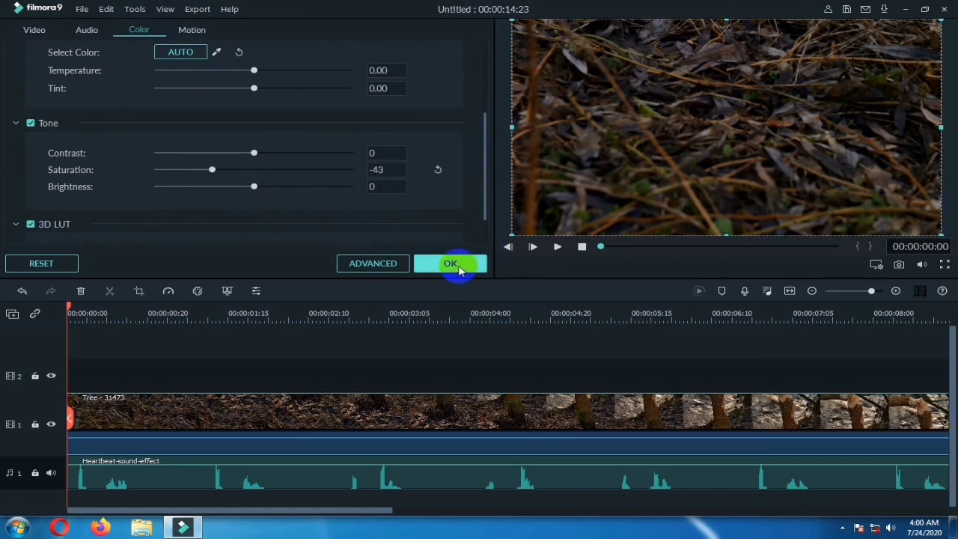
pyautogui.doubleClick(335, 410)
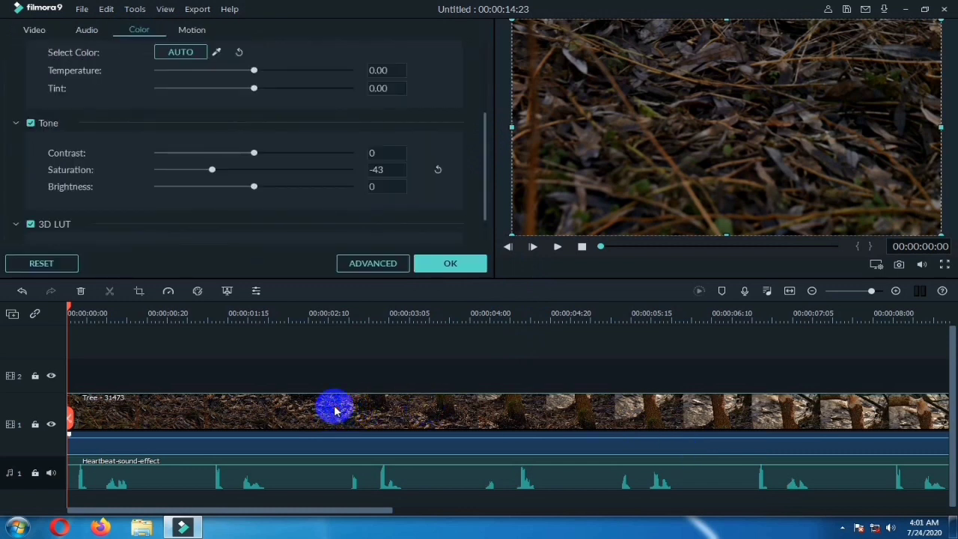
# - Add an advanced colour correction vignette with Amount -44 and Size 92
pyautogui.click(370, 266)
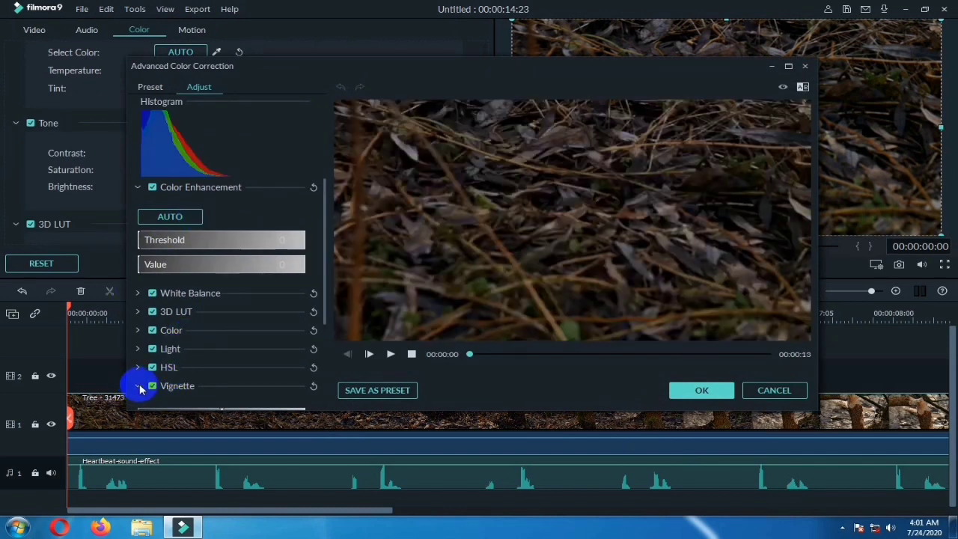
pyautogui.click(138, 387)
pyautogui.scroll(-3, 232, 344)
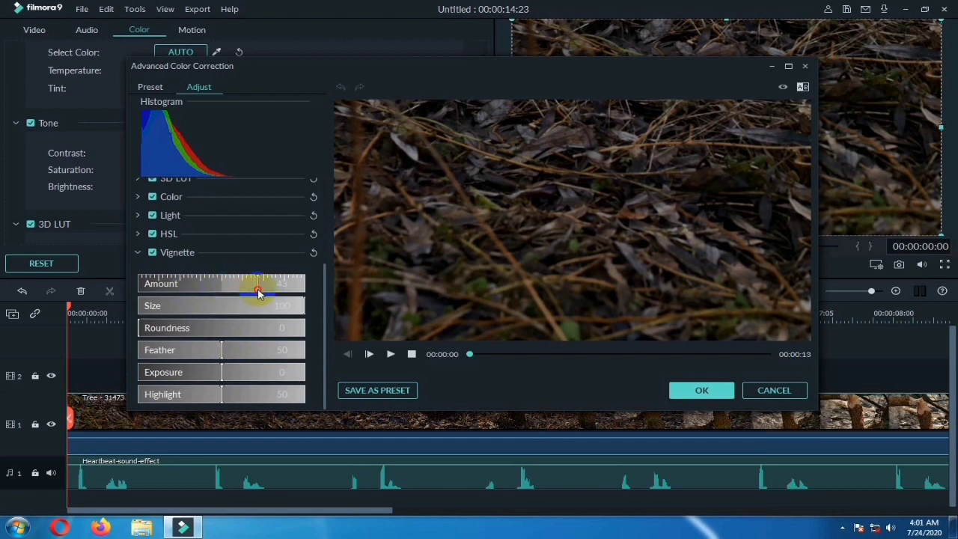
pyautogui.moveTo(258, 293); pyautogui.dragTo(191, 294)
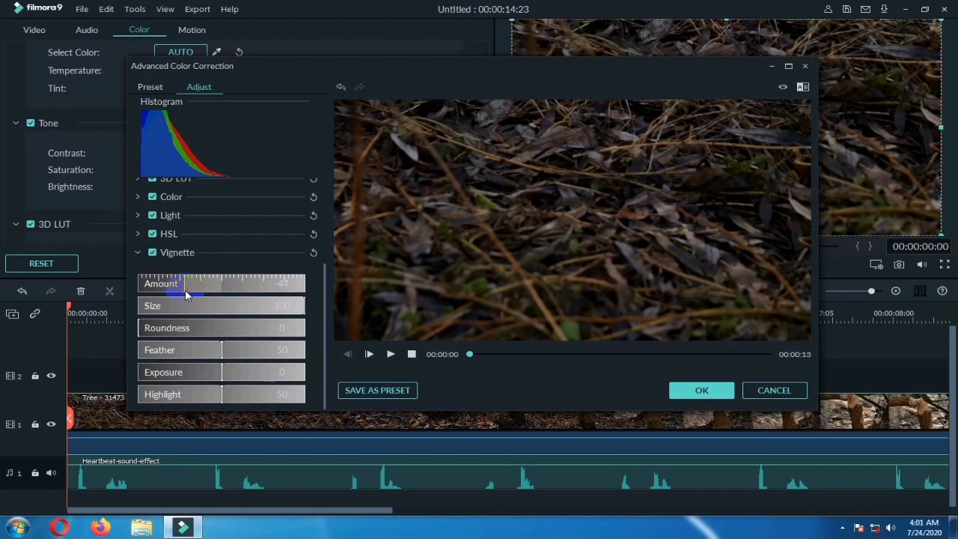
pyautogui.moveTo(229, 313); pyautogui.dragTo(268, 316)
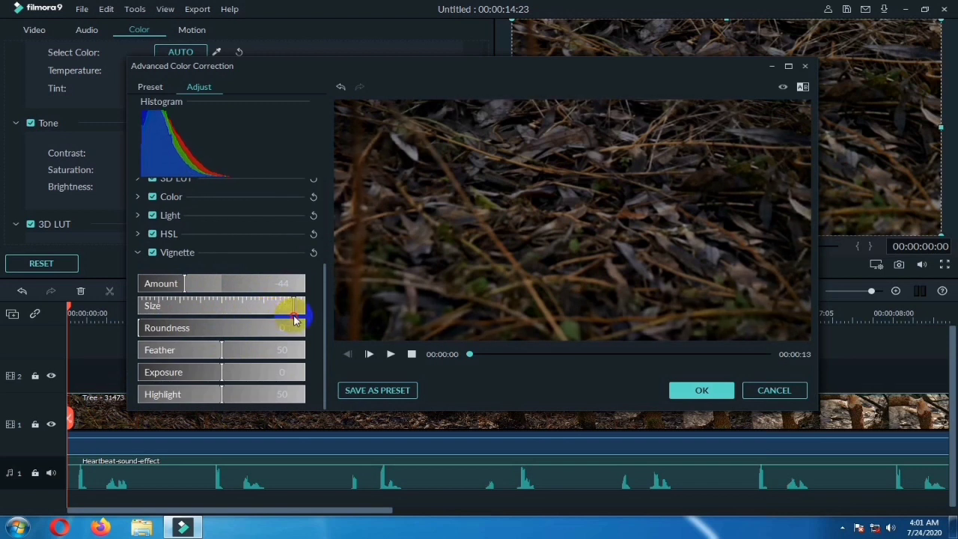
pyautogui.moveTo(280, 323); pyautogui.dragTo(280, 323)
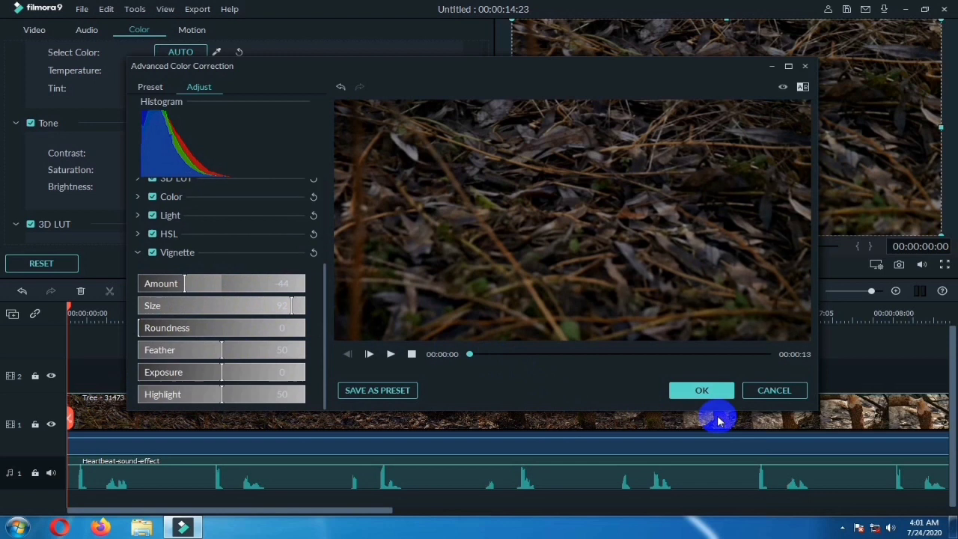
pyautogui.click(704, 393)
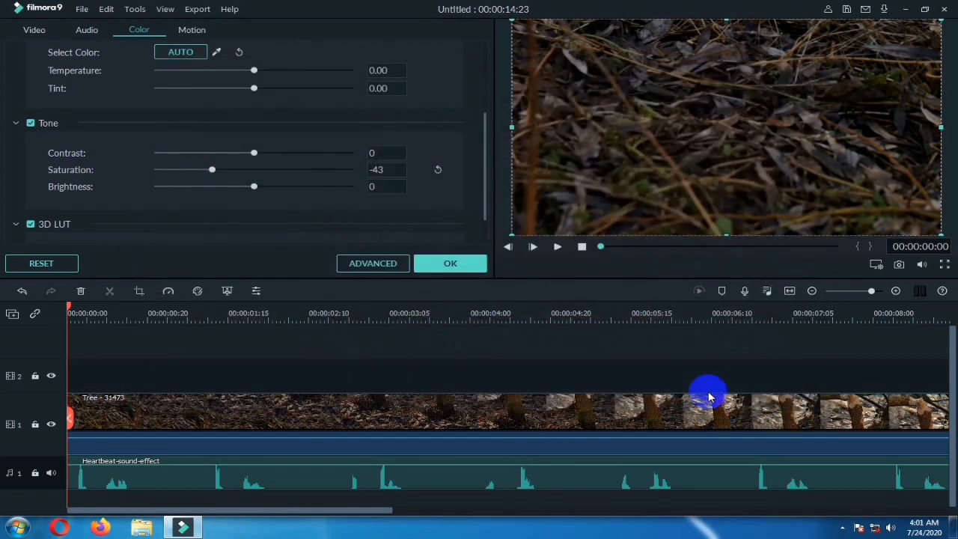
# - Close the colour settings and split the Tree clip at the opening heartbeat peaks
pyautogui.click(446, 263)
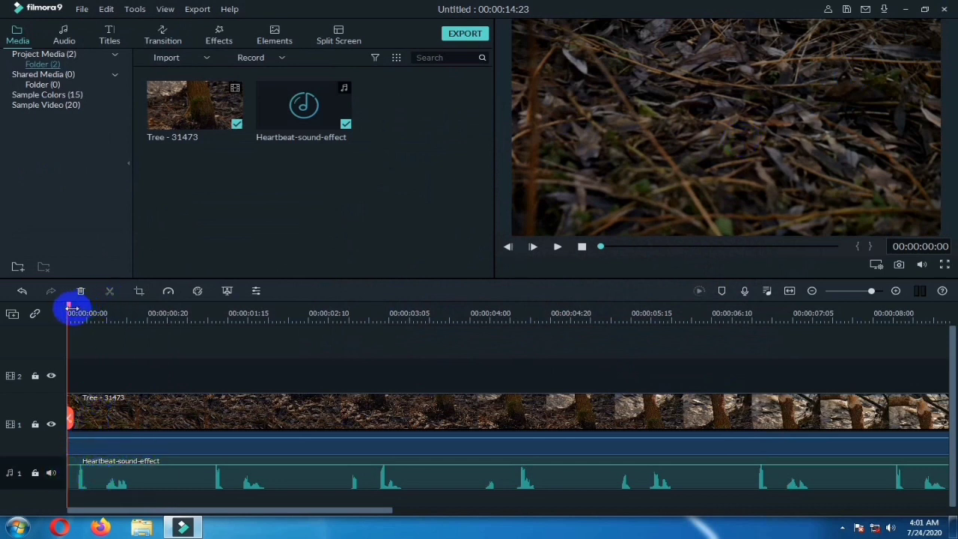
pyautogui.moveTo(67, 309); pyautogui.dragTo(107, 315)
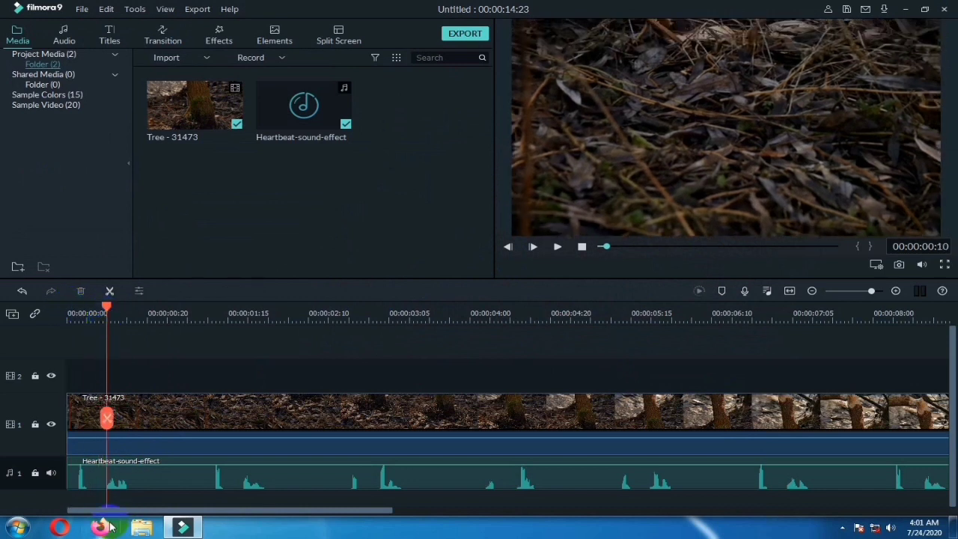
pyautogui.click(108, 423)
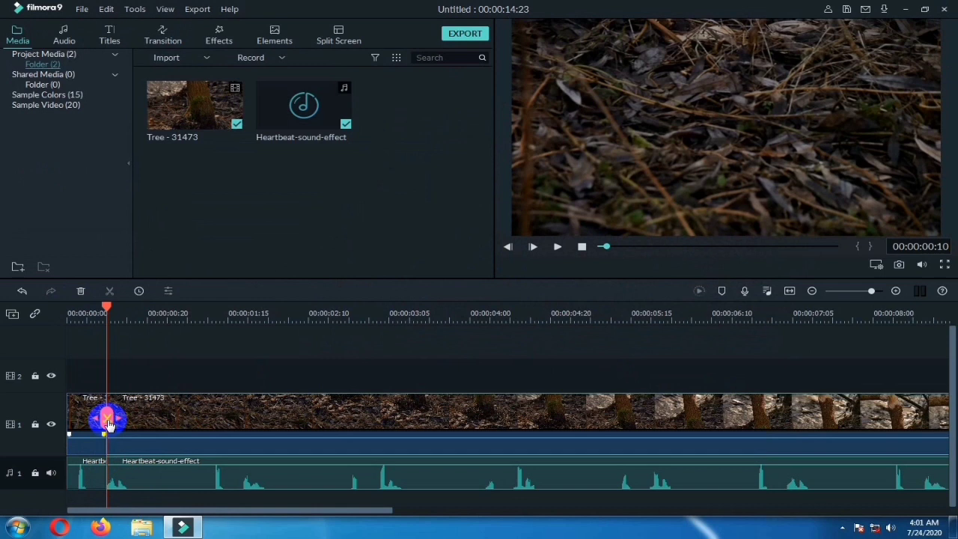
pyautogui.click(108, 424)
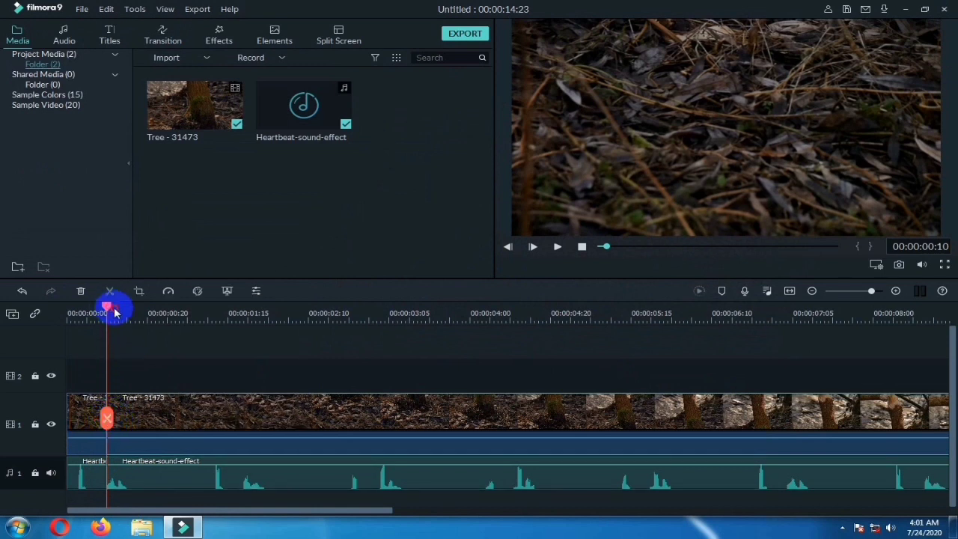
pyautogui.moveTo(114, 313); pyautogui.dragTo(122, 314)
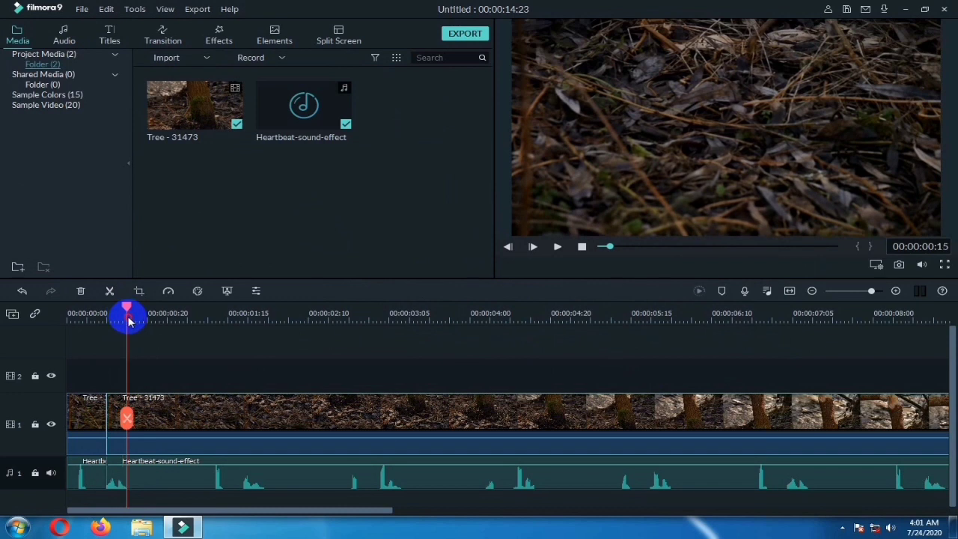
pyautogui.click(132, 422)
pyautogui.click(129, 333)
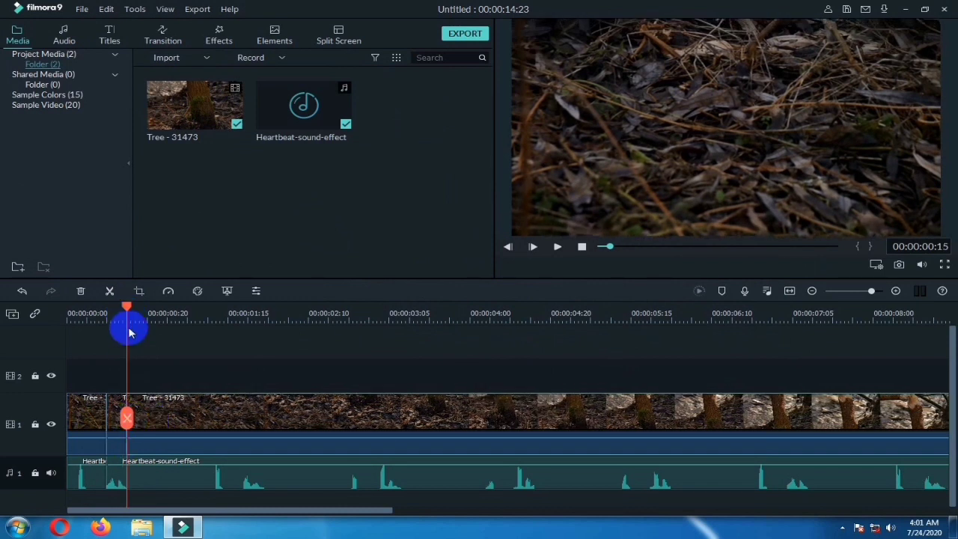
pyautogui.click(242, 342)
pyautogui.click(242, 415)
pyautogui.click(259, 307)
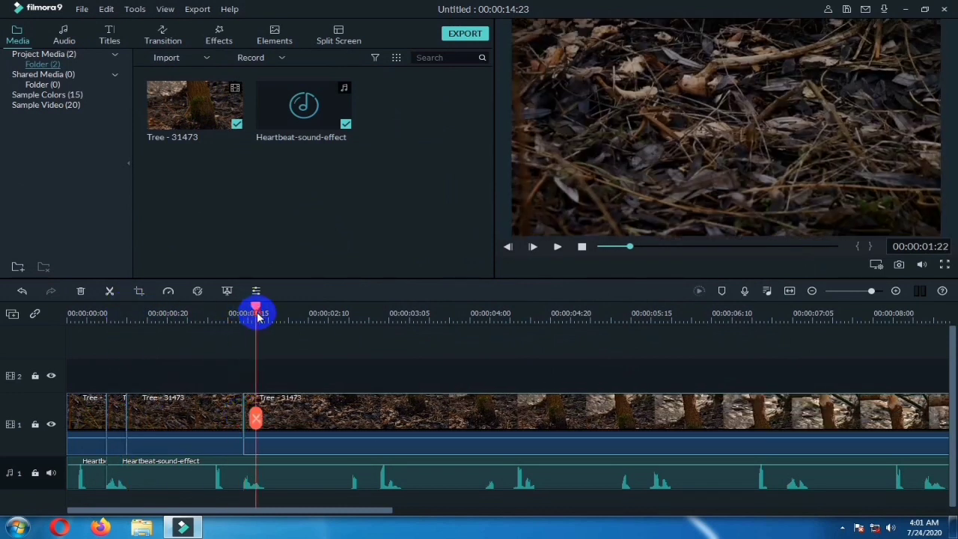
pyautogui.click(266, 419)
pyautogui.click(279, 312)
pyautogui.click(264, 416)
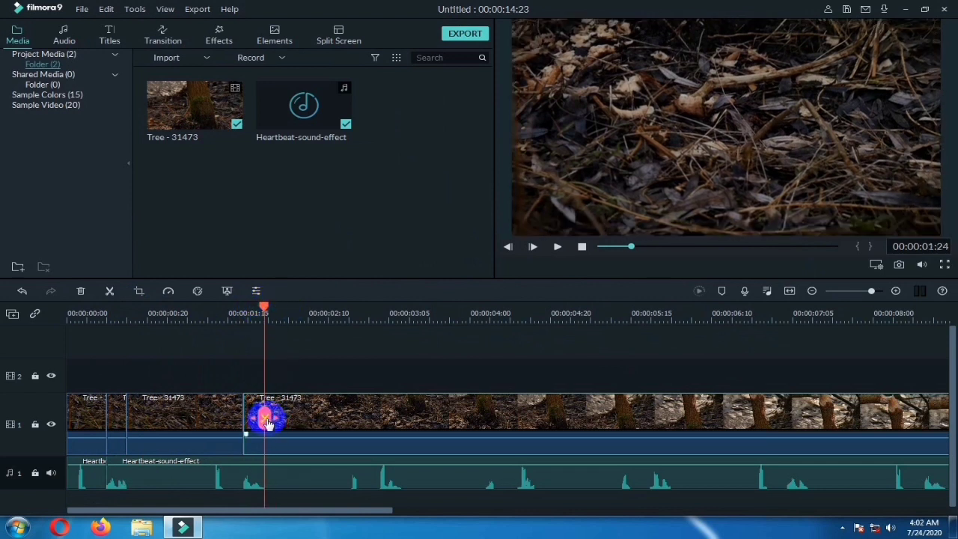
# - Continue splitting the Tree clip at each heartbeat through the middle of the timeline
pyautogui.click(313, 321)
pyautogui.moveTo(313, 322); pyautogui.dragTo(383, 345)
pyautogui.click(380, 417)
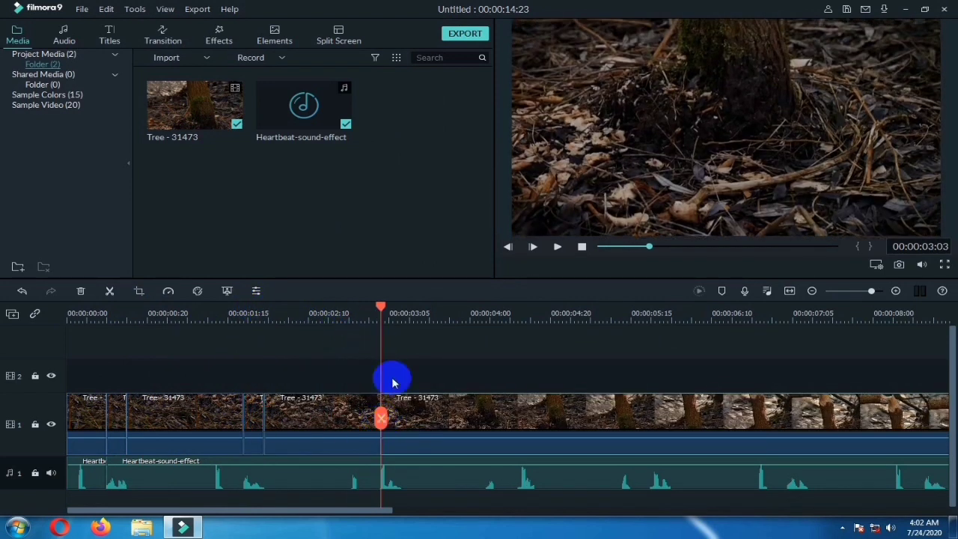
pyautogui.moveTo(383, 307); pyautogui.dragTo(406, 320)
pyautogui.click(402, 418)
pyautogui.click(531, 332)
pyautogui.click(515, 310)
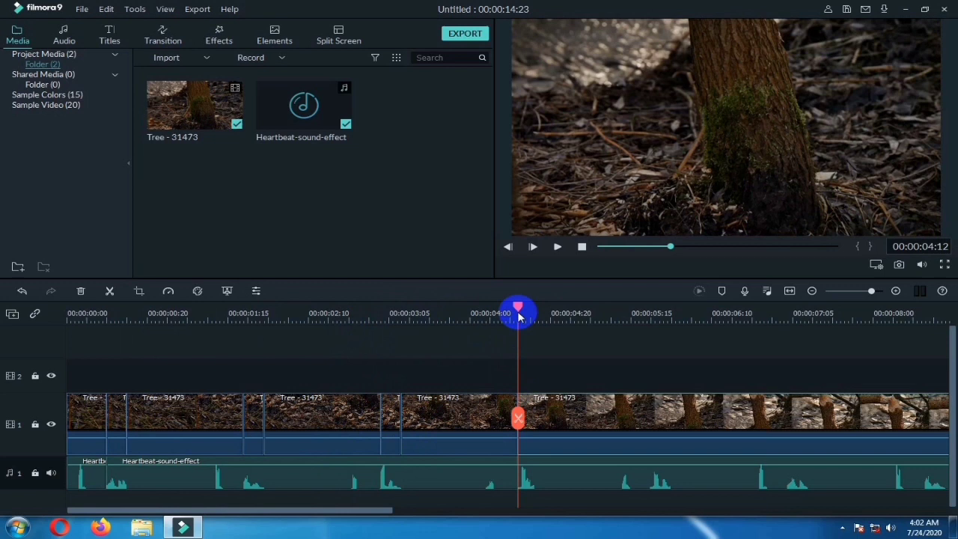
pyautogui.click(517, 418)
pyautogui.click(537, 420)
pyautogui.moveTo(535, 310); pyautogui.dragTo(657, 357)
pyautogui.click(651, 417)
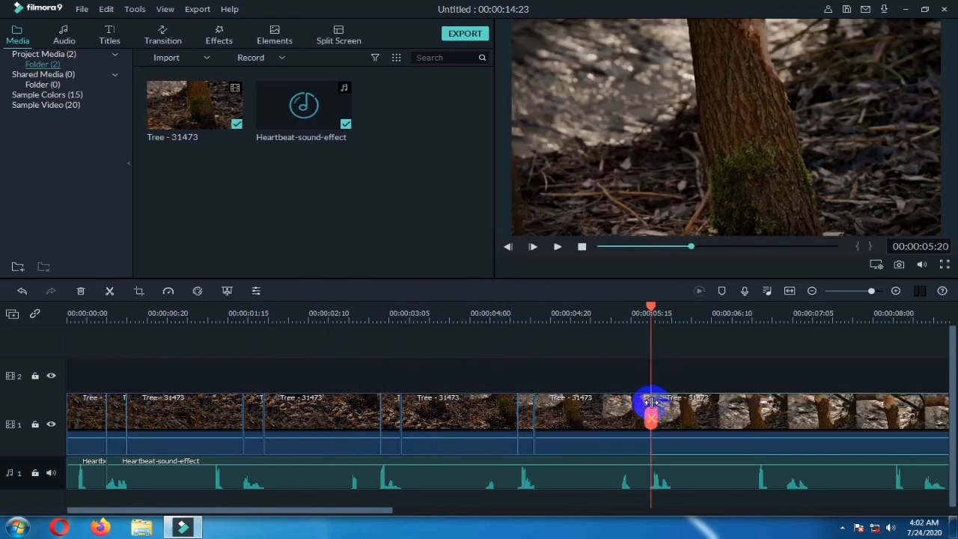
pyautogui.click(669, 314)
pyautogui.click(668, 417)
pyautogui.click(753, 336)
pyautogui.click(786, 346)
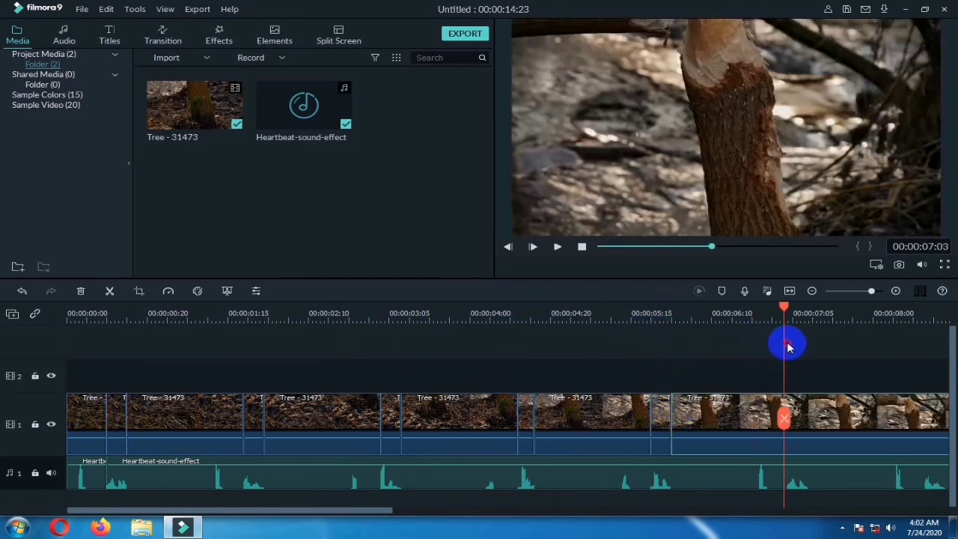
pyautogui.click(784, 418)
pyautogui.click(798, 315)
pyautogui.click(813, 311)
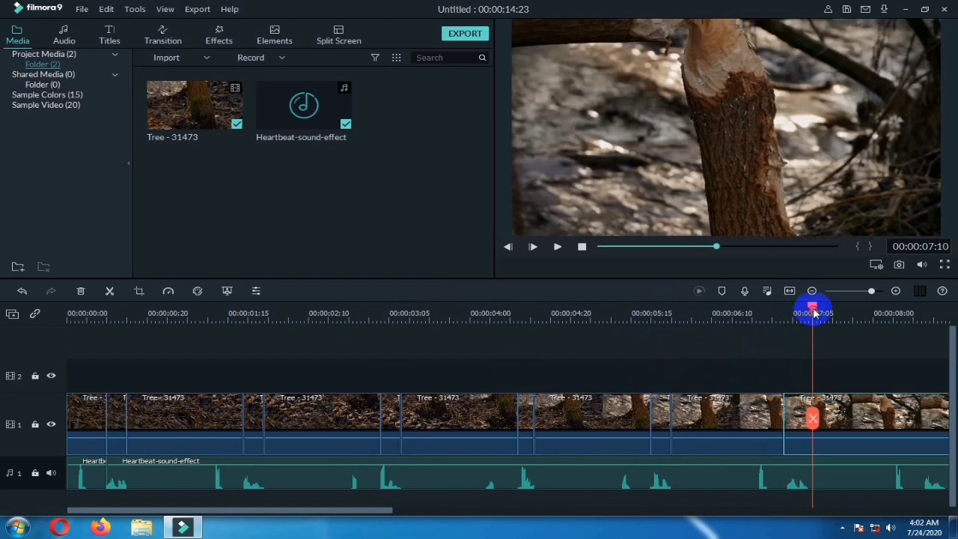
pyautogui.click(811, 418)
# - Split at the remaining beats from 08:13 to 12:14, then return the playhead to 00:00
pyautogui.moveTo(370, 513); pyautogui.dragTo(522, 504)
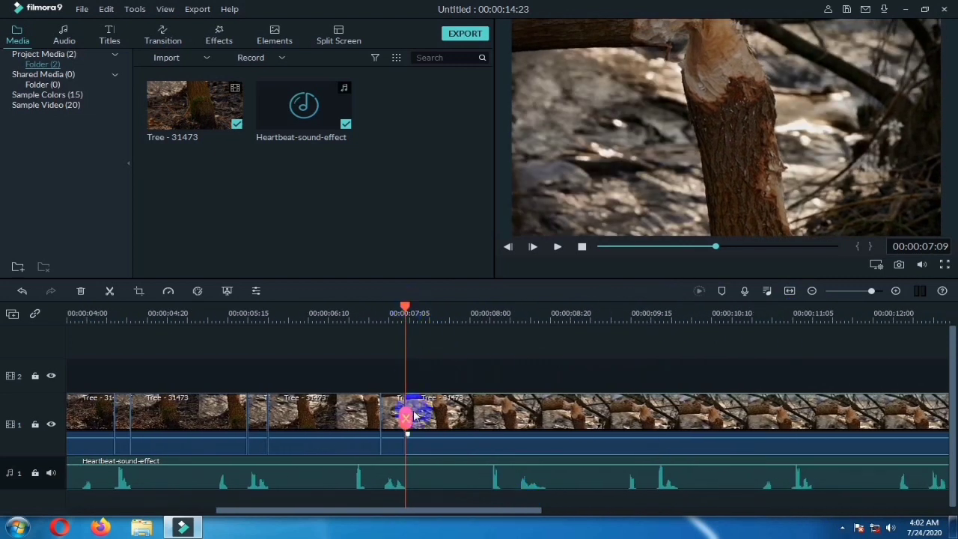
pyautogui.click(504, 327)
pyautogui.click(519, 327)
pyautogui.click(521, 417)
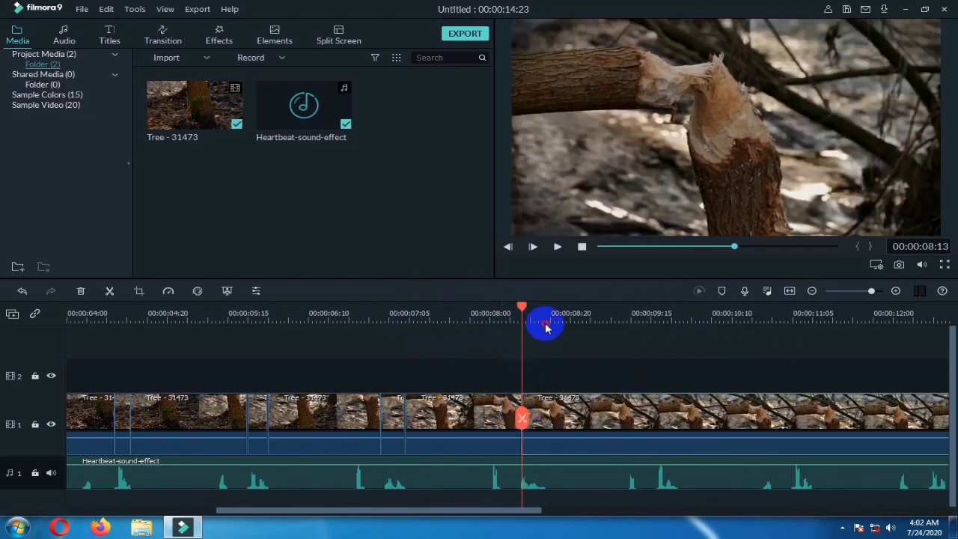
pyautogui.click(537, 311)
pyautogui.click(541, 417)
pyautogui.click(788, 292)
pyautogui.click(599, 315)
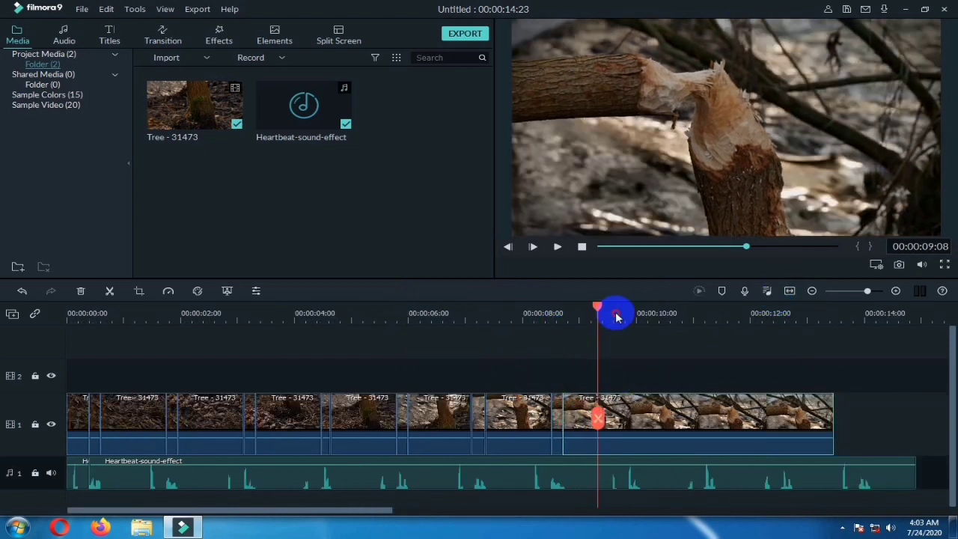
pyautogui.click(626, 315)
pyautogui.click(627, 419)
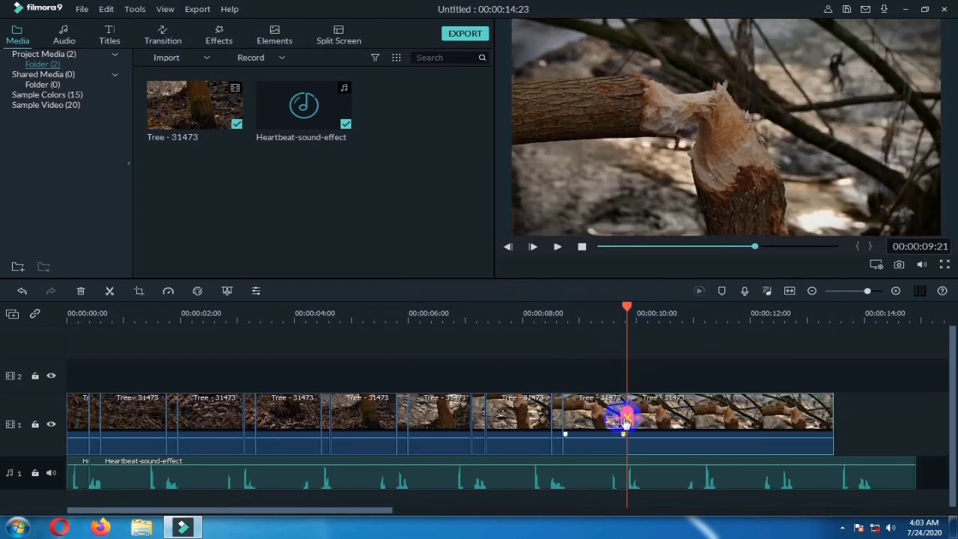
pyautogui.click(642, 313)
pyautogui.click(642, 418)
pyautogui.click(703, 313)
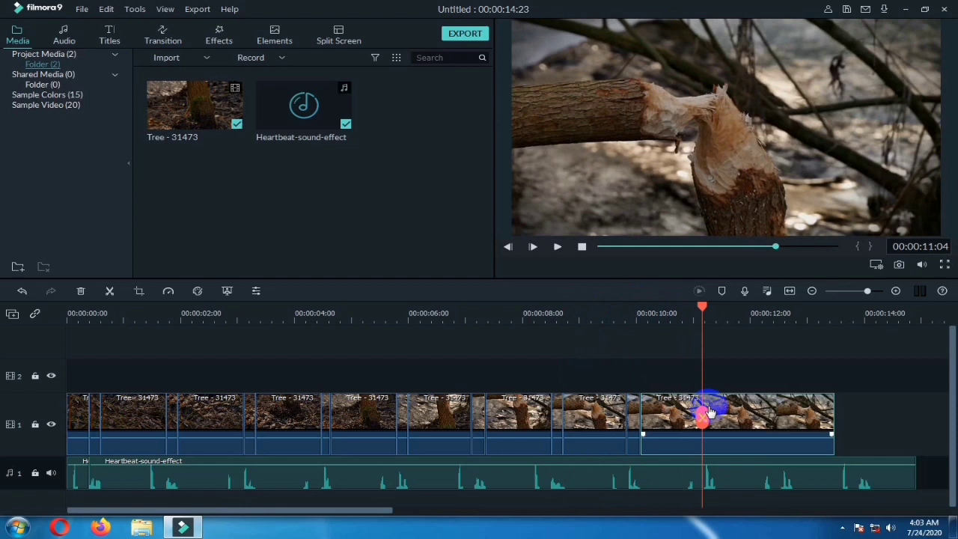
pyautogui.click(715, 310)
pyautogui.click(717, 412)
pyautogui.click(708, 310)
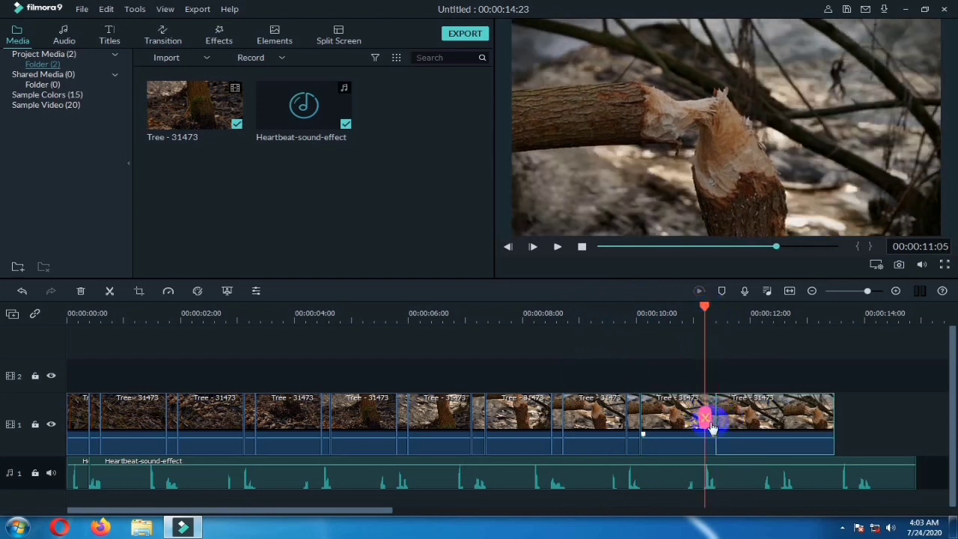
pyautogui.click(707, 420)
pyautogui.click(781, 310)
pyautogui.click(782, 416)
pyautogui.click(799, 312)
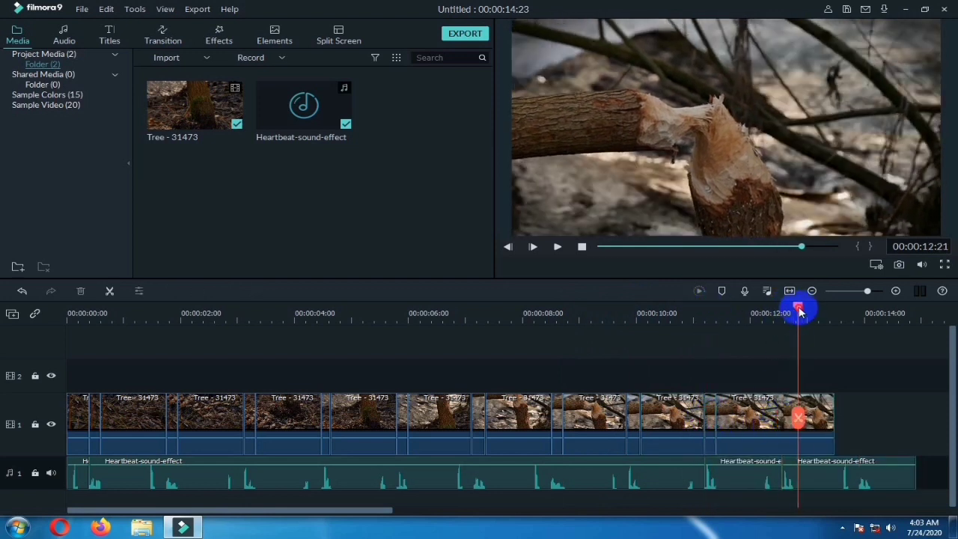
pyautogui.click(794, 312)
pyautogui.click(793, 417)
pyautogui.click(783, 312)
pyautogui.click(783, 417)
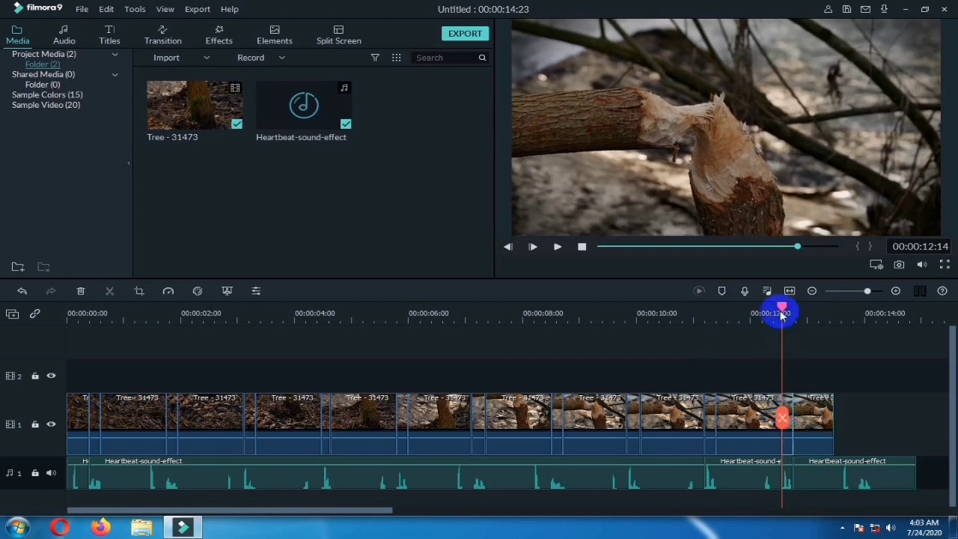
pyautogui.moveTo(781, 314); pyautogui.dragTo(3, 435)
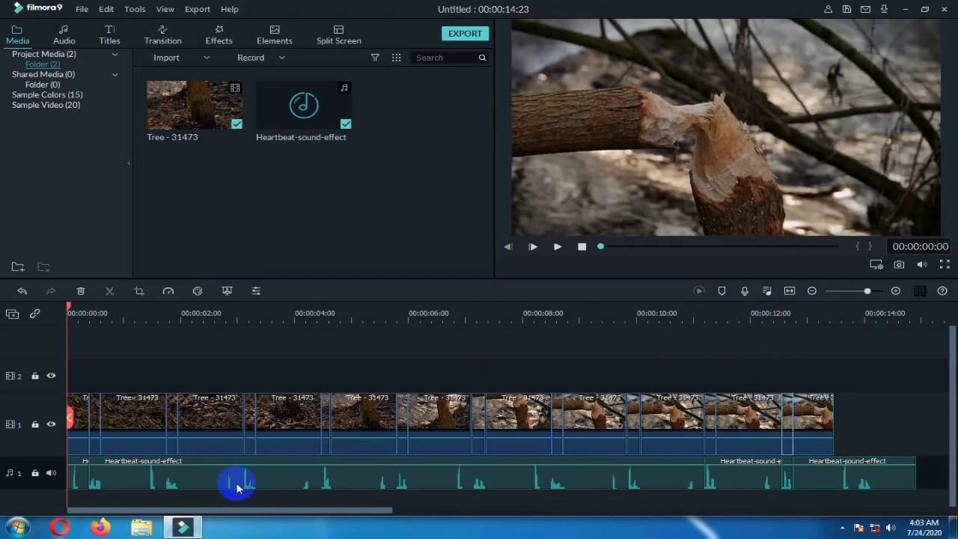
# - Give the first tree pieces a Pan & Zoom, resizing the End frame (1372x772, 1427x803)
pyautogui.rightClick(93, 407)
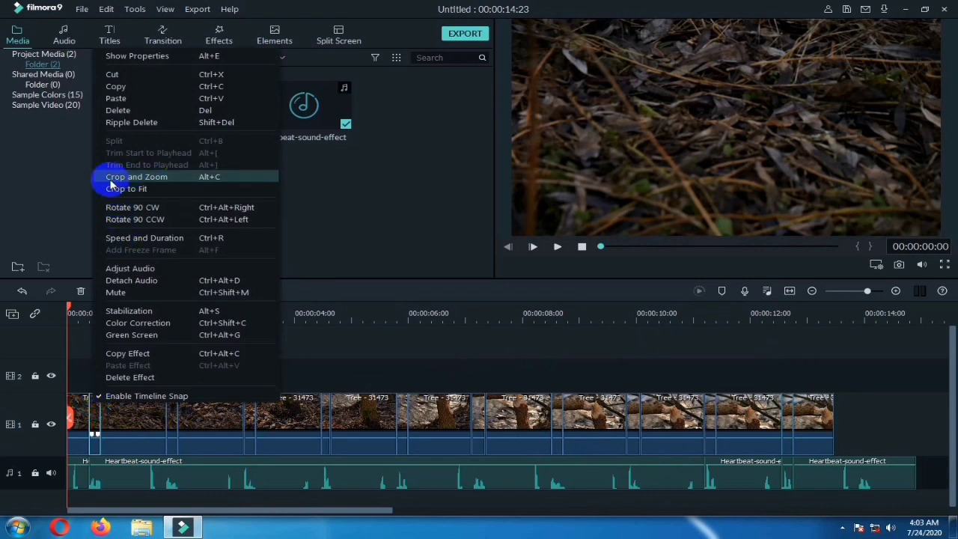
pyautogui.click(155, 180)
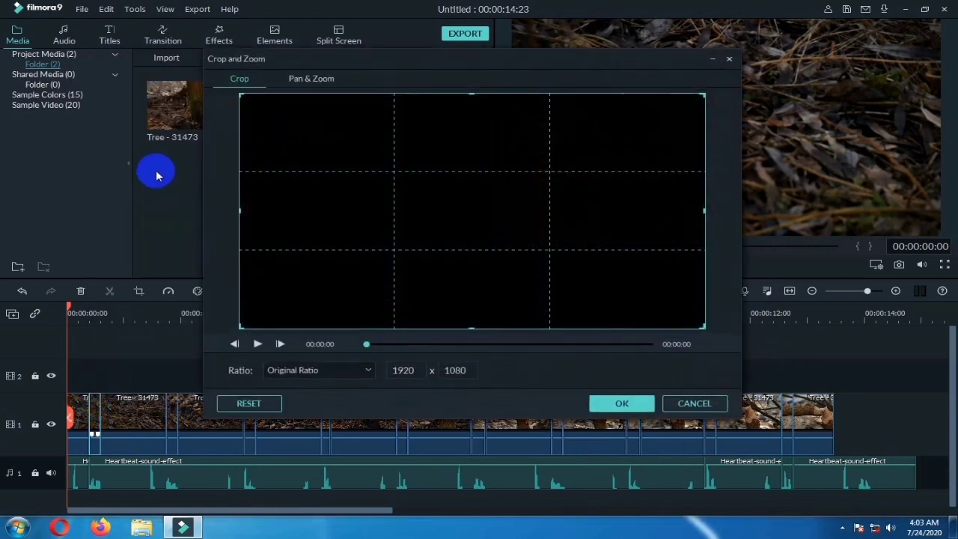
pyautogui.click(313, 81)
pyautogui.click(459, 145)
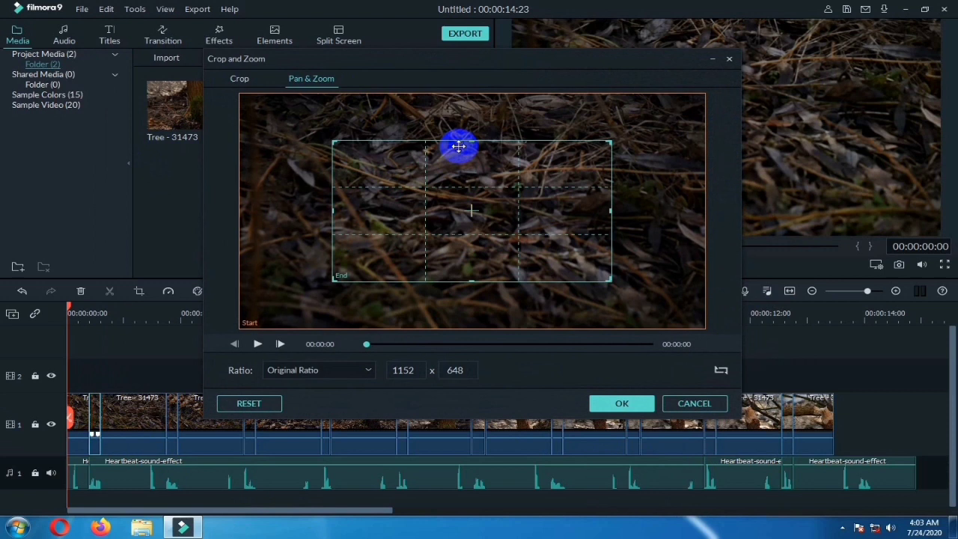
pyautogui.moveTo(607, 279); pyautogui.dragTo(653, 304)
pyautogui.moveTo(570, 259); pyautogui.dragTo(553, 249)
pyautogui.click(661, 403)
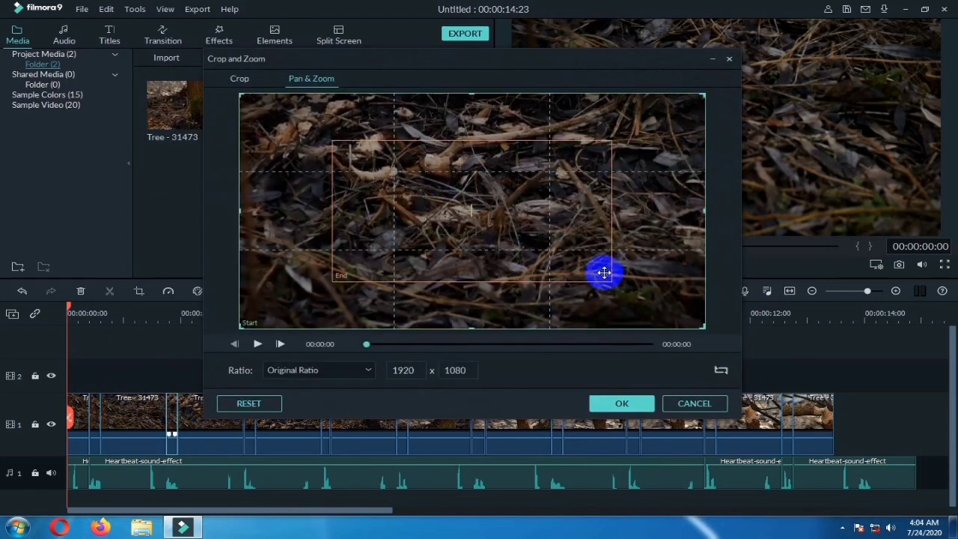
pyautogui.moveTo(606, 272); pyautogui.dragTo(642, 299)
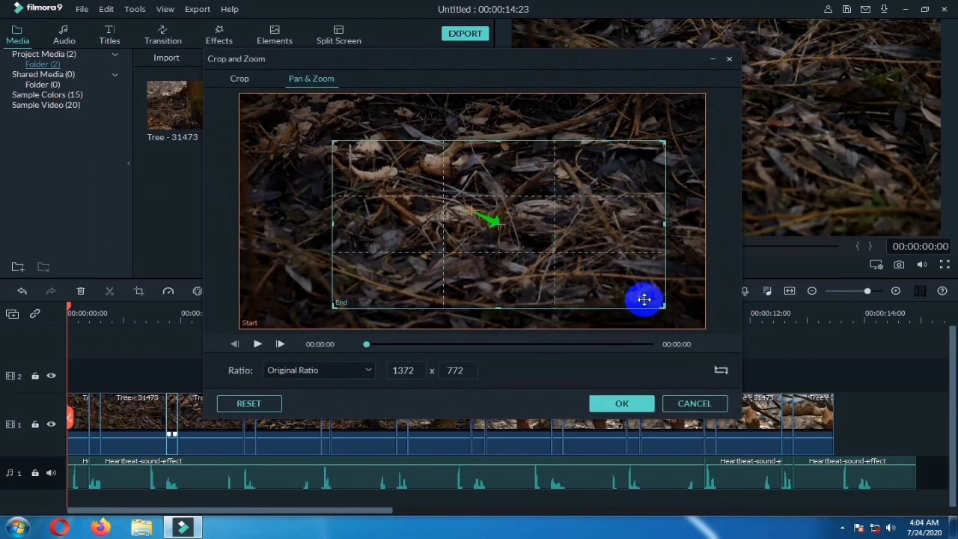
pyautogui.click(649, 405)
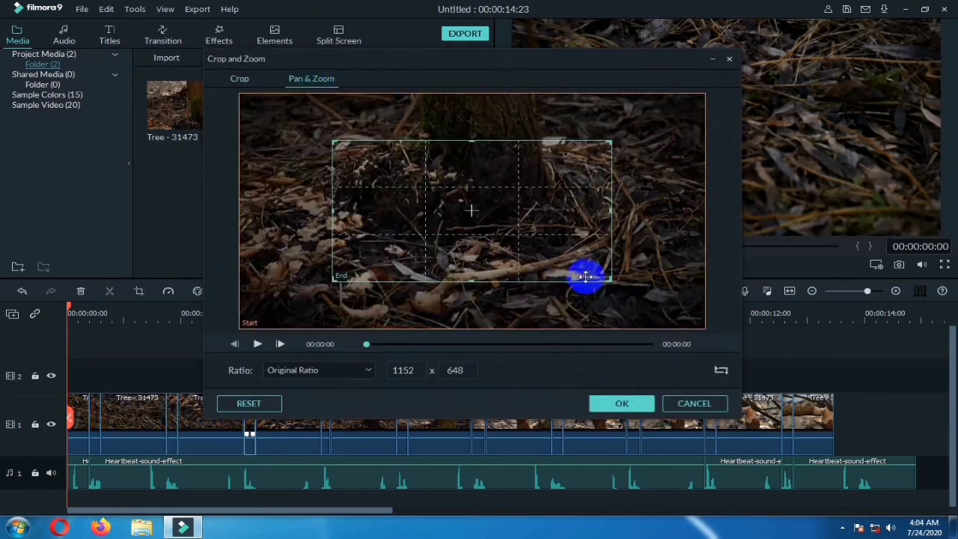
pyautogui.moveTo(586, 277); pyautogui.dragTo(644, 309)
pyautogui.click(622, 404)
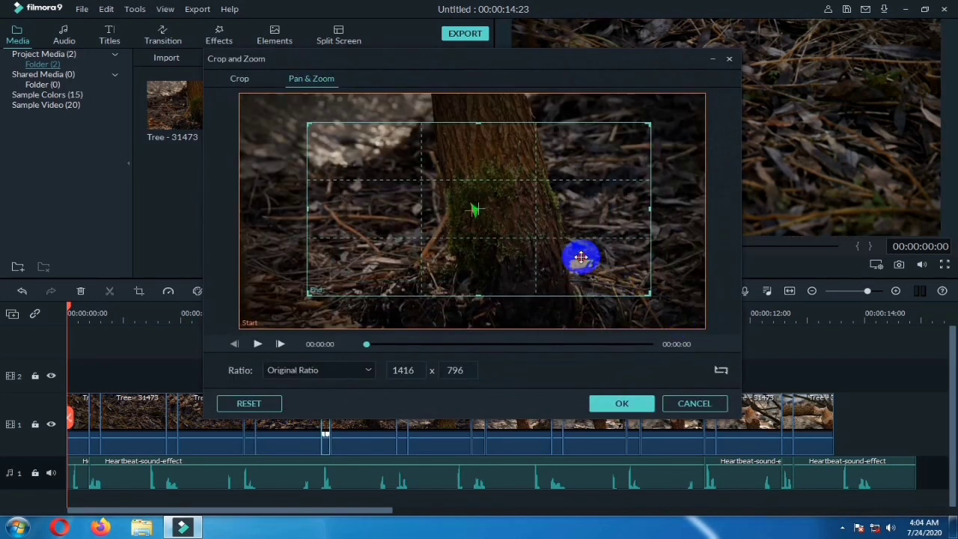
pyautogui.click(622, 404)
# - Apply Pan & Zoom to the following pieces, shrinking the End frame to zoom into the tree
pyautogui.rightClick(393, 406)
pyautogui.click(427, 186)
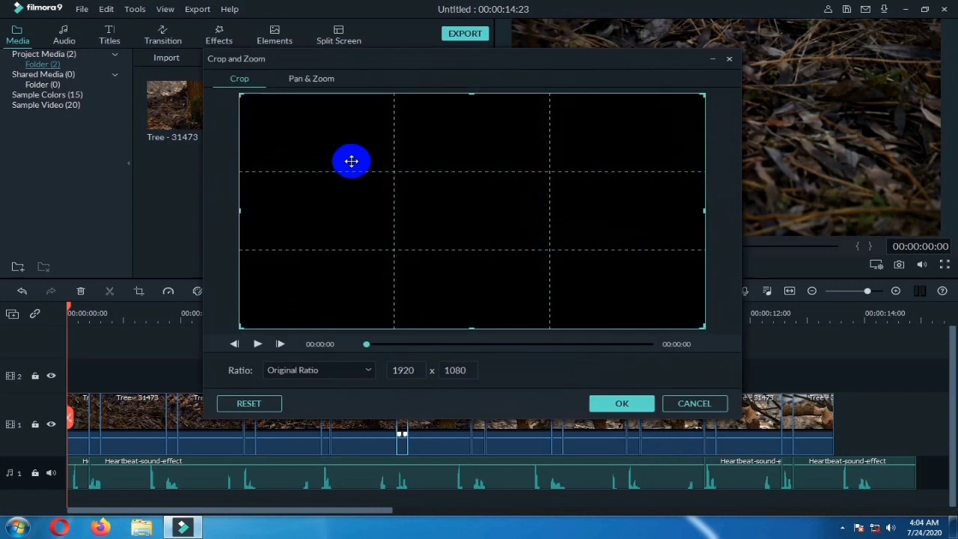
pyautogui.click(620, 403)
pyautogui.click(476, 410)
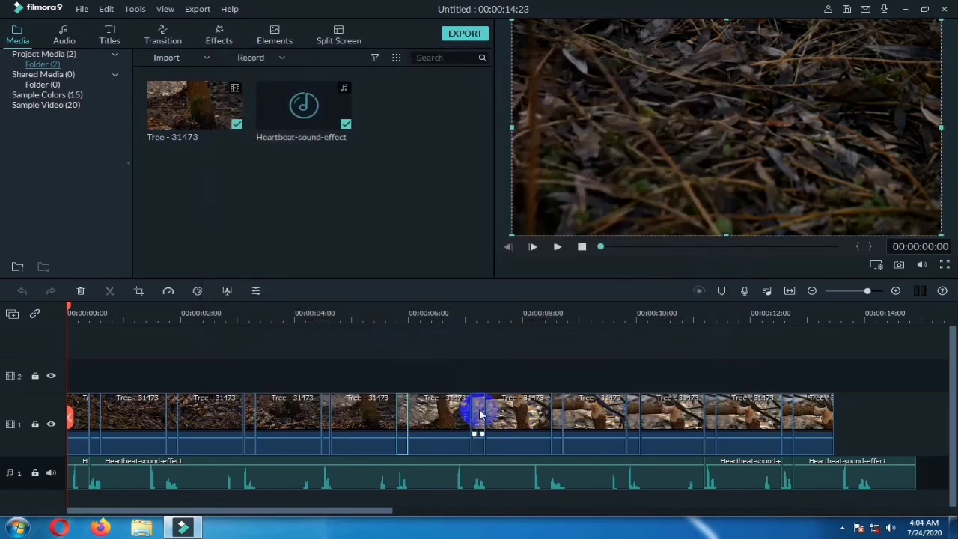
pyautogui.hotkey('alt', 'c')
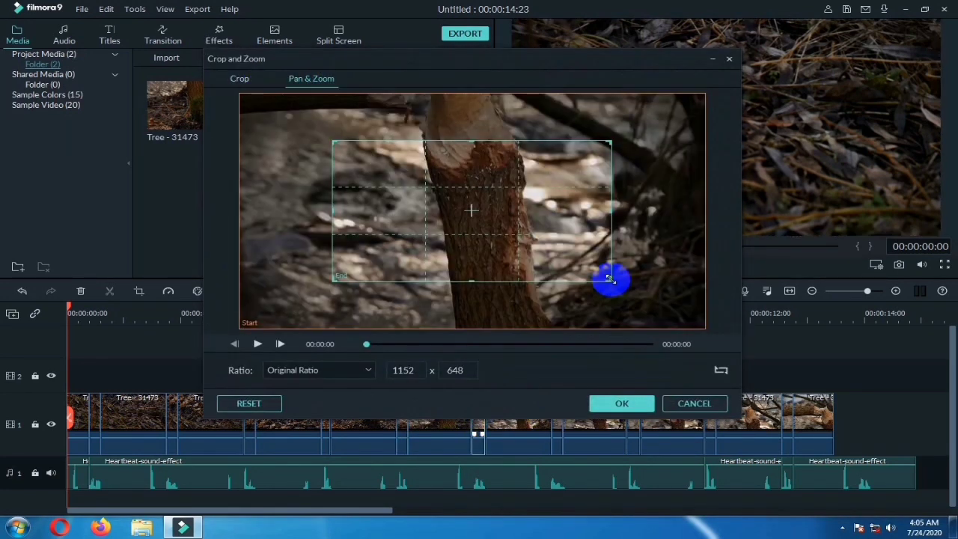
pyautogui.click(622, 404)
pyautogui.rightClick(552, 407)
pyautogui.click(577, 187)
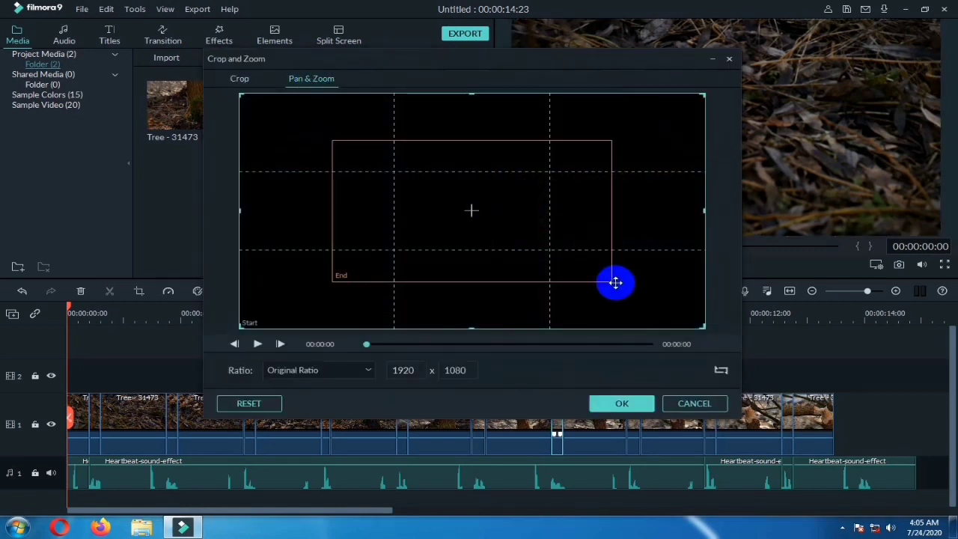
pyautogui.moveTo(614, 282); pyautogui.dragTo(571, 252)
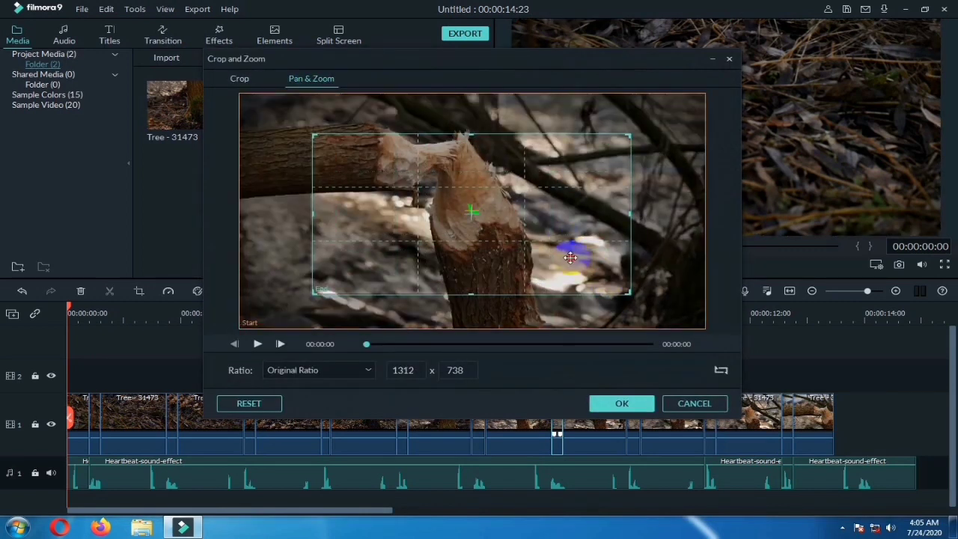
pyautogui.click(632, 404)
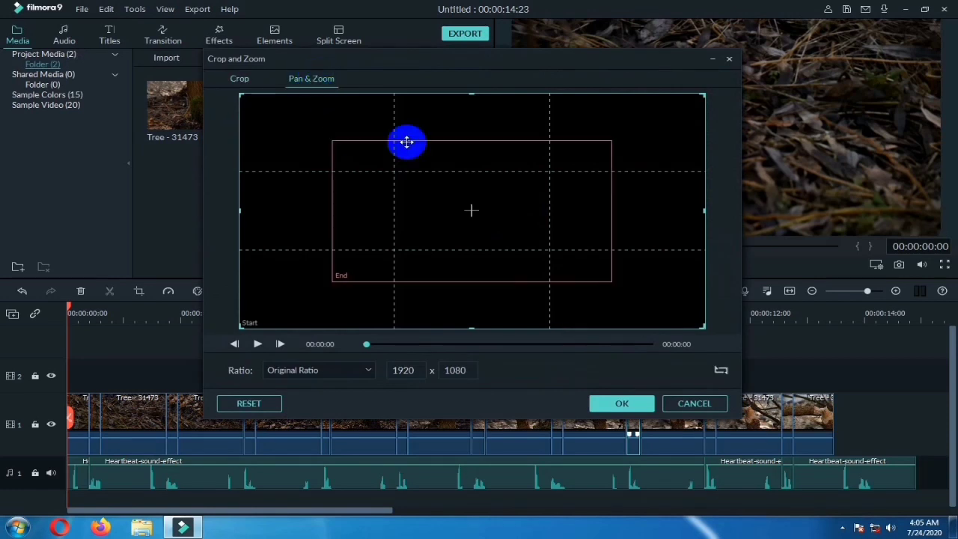
pyautogui.click(622, 403)
pyautogui.rightClick(705, 411)
pyautogui.click(755, 190)
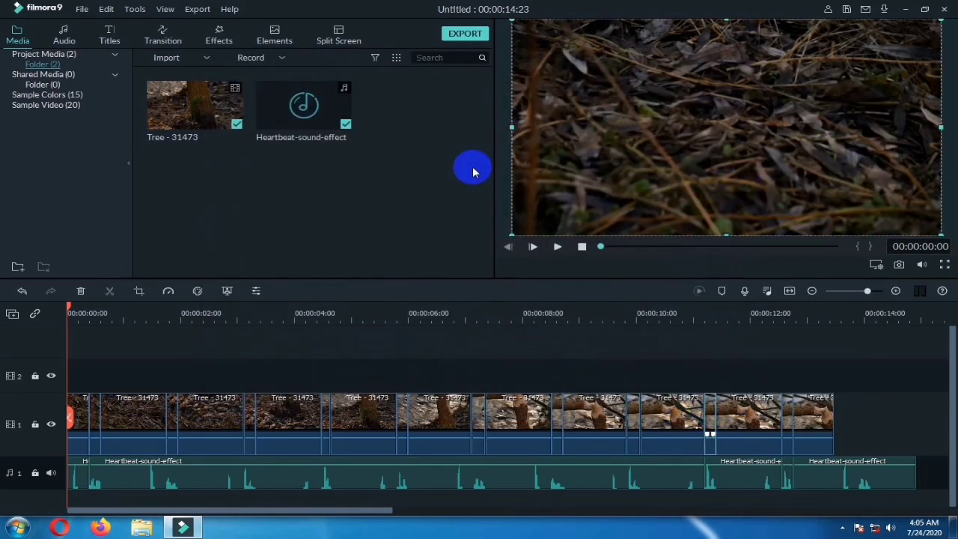
pyautogui.moveTo(608, 277); pyautogui.dragTo(684, 321)
pyautogui.click(620, 404)
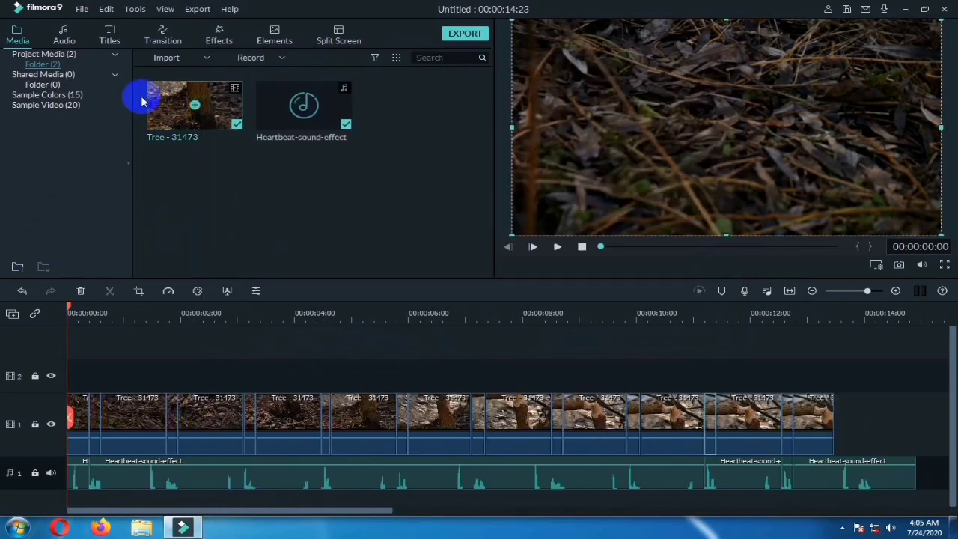
# - Drag the Lomography Sandra Lomo filter onto track 2 at the first beat, trimmed to five frames
pyautogui.click(219, 42)
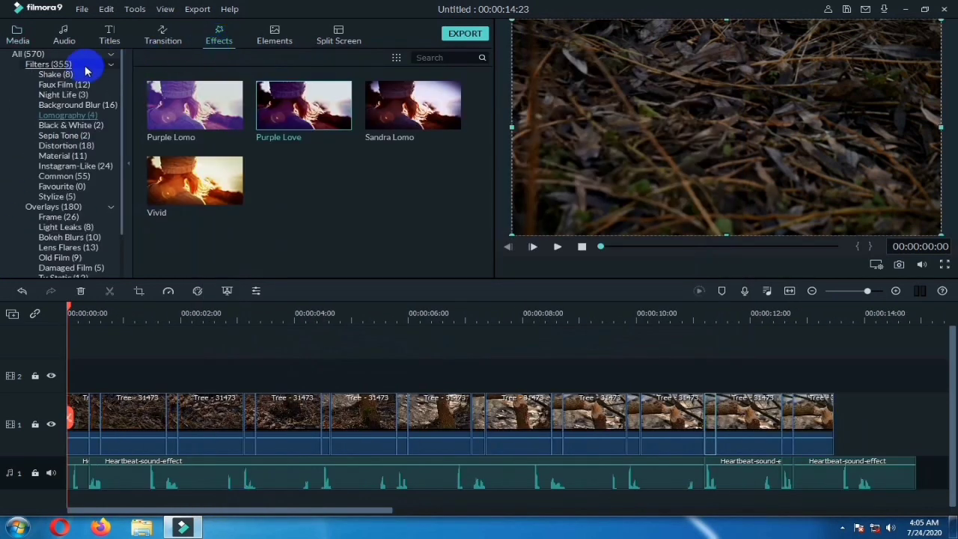
pyautogui.click(112, 65)
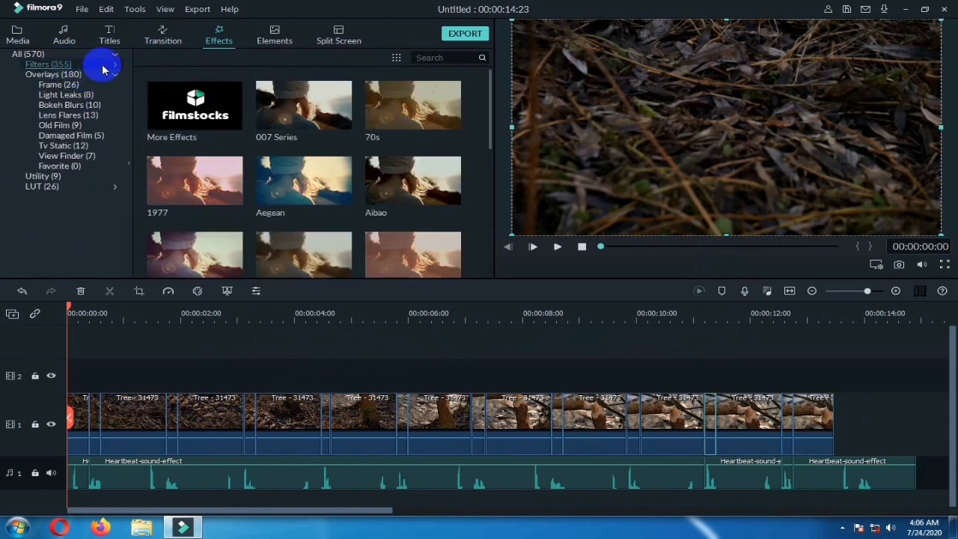
pyautogui.click(114, 66)
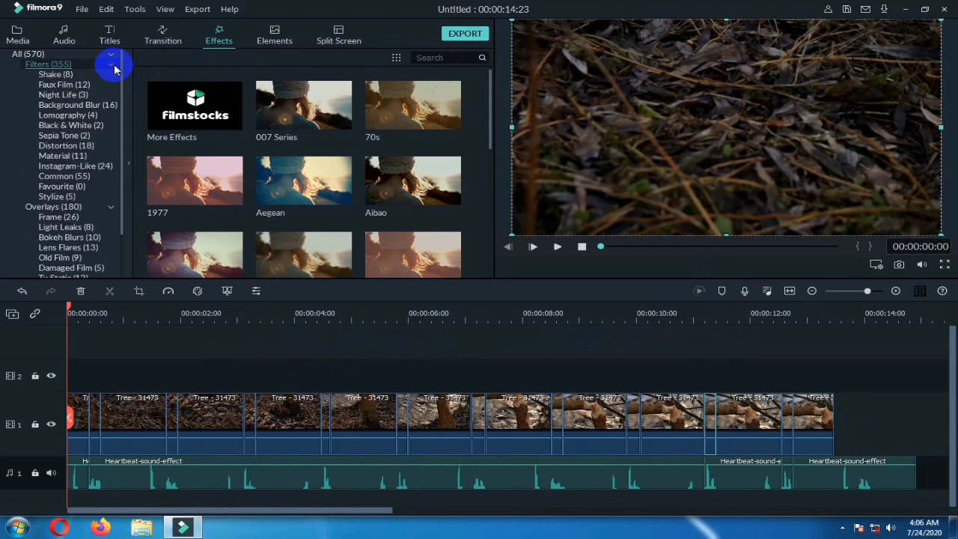
pyautogui.click(76, 116)
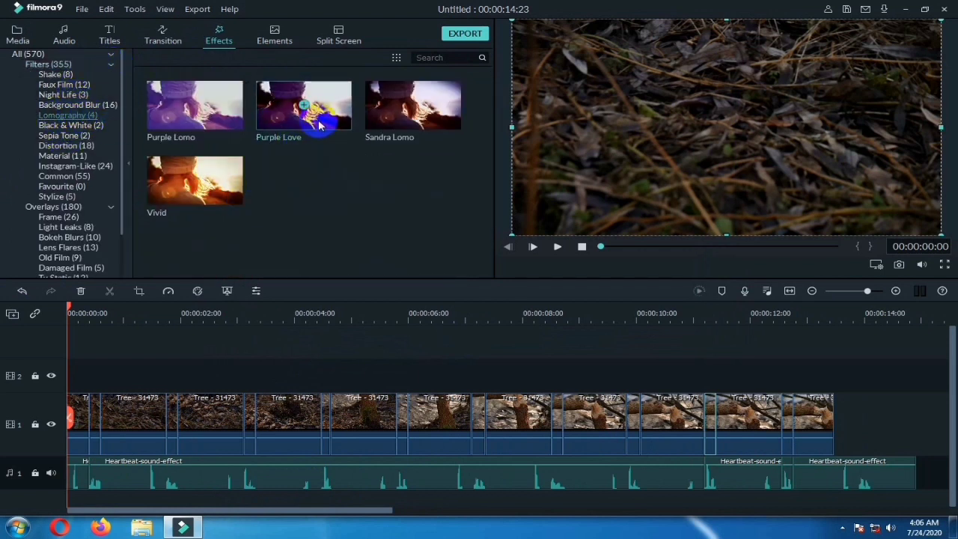
pyautogui.click(395, 117)
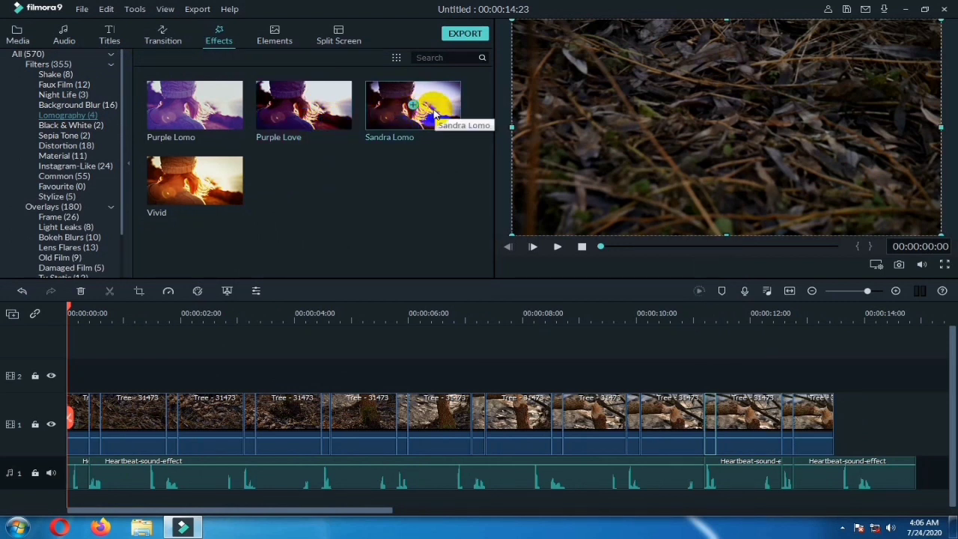
pyautogui.moveTo(150, 323); pyautogui.dragTo(149, 384)
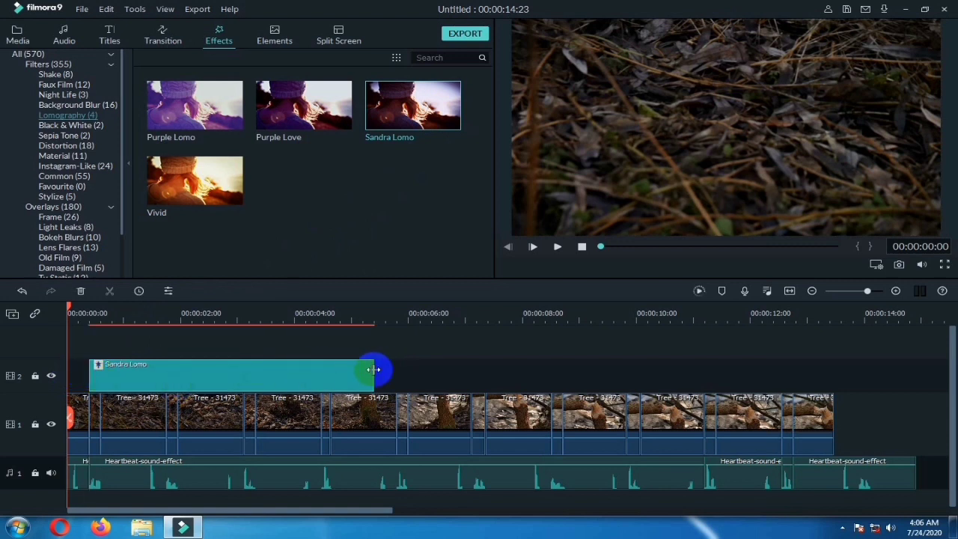
pyautogui.moveTo(374, 370); pyautogui.dragTo(102, 379)
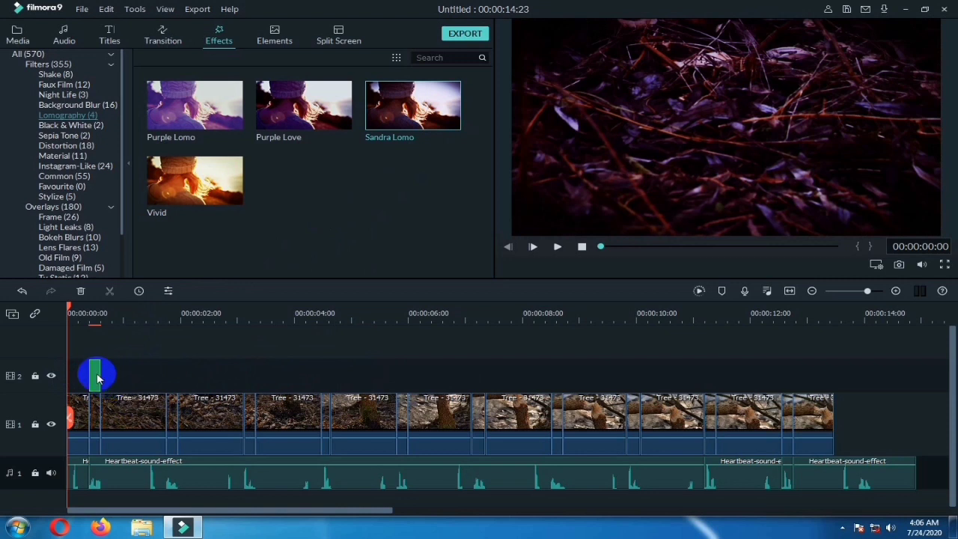
pyautogui.rightClick(95, 377)
pyautogui.click(120, 416)
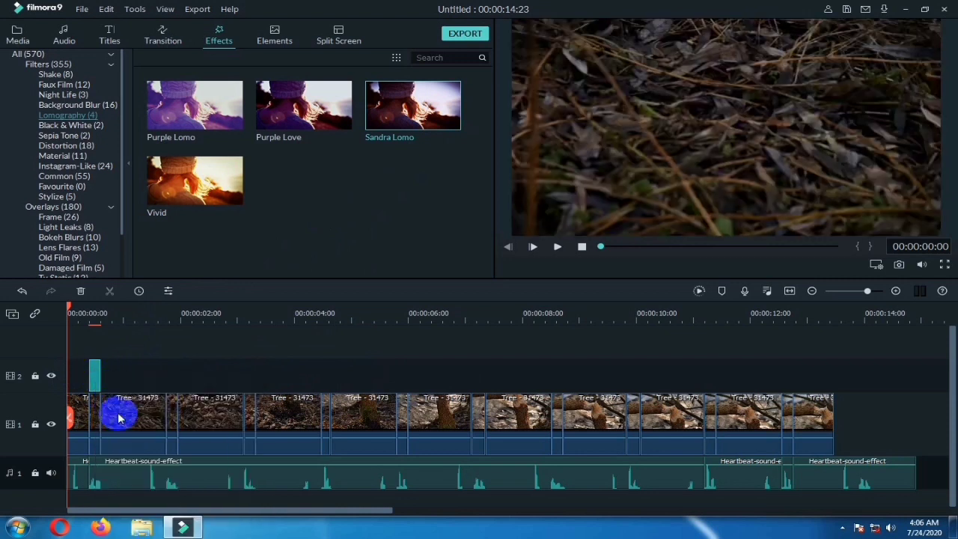
pyautogui.moveTo(69, 311); pyautogui.dragTo(169, 339)
pyautogui.rightClick(173, 370)
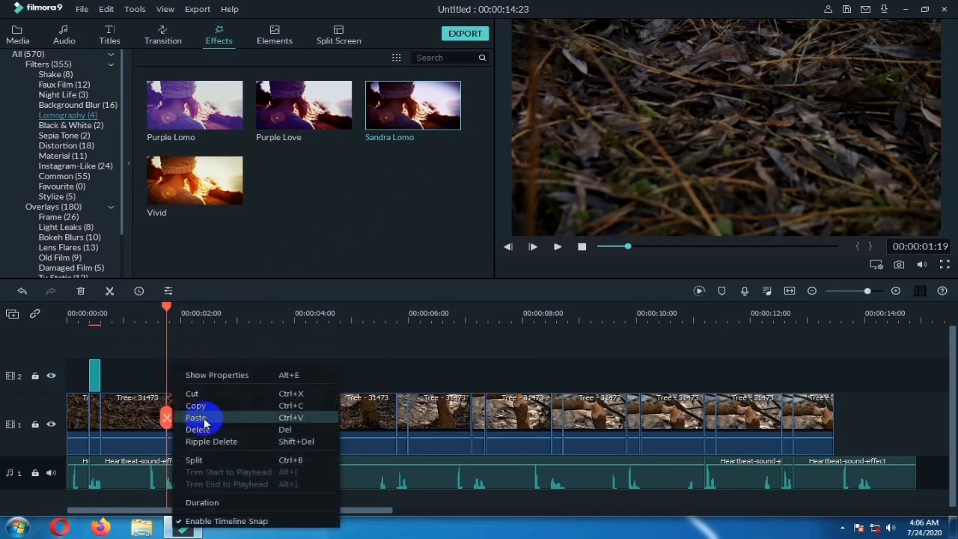
pyautogui.click(204, 419)
pyautogui.moveTo(182, 318); pyautogui.dragTo(247, 357)
pyautogui.rightClick(251, 377)
pyautogui.click(281, 425)
pyautogui.moveTo(258, 313); pyautogui.dragTo(321, 368)
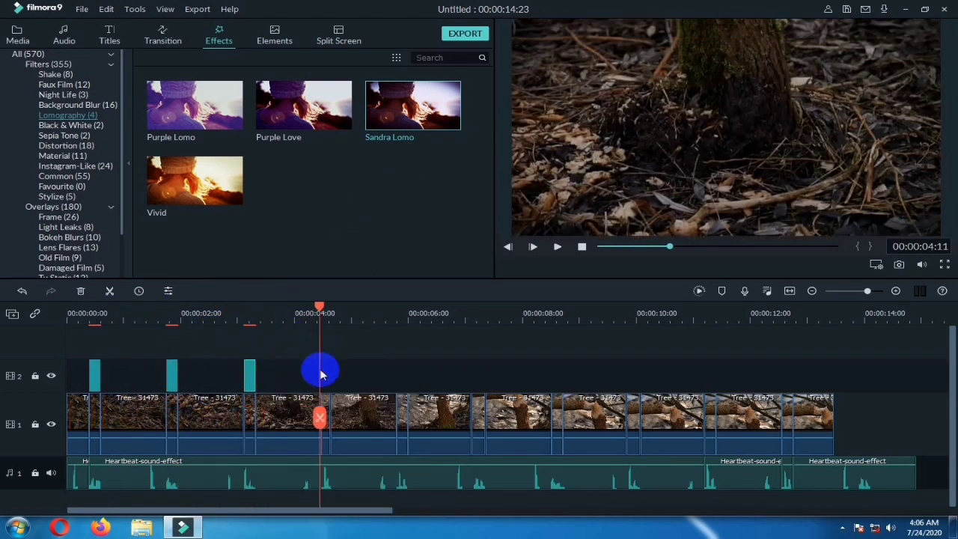
pyautogui.rightClick(321, 375)
pyautogui.click(353, 421)
pyautogui.moveTo(333, 307); pyautogui.dragTo(470, 371)
pyautogui.rightClick(398, 377)
pyautogui.click(429, 424)
pyautogui.rightClick(476, 376)
pyautogui.click(497, 426)
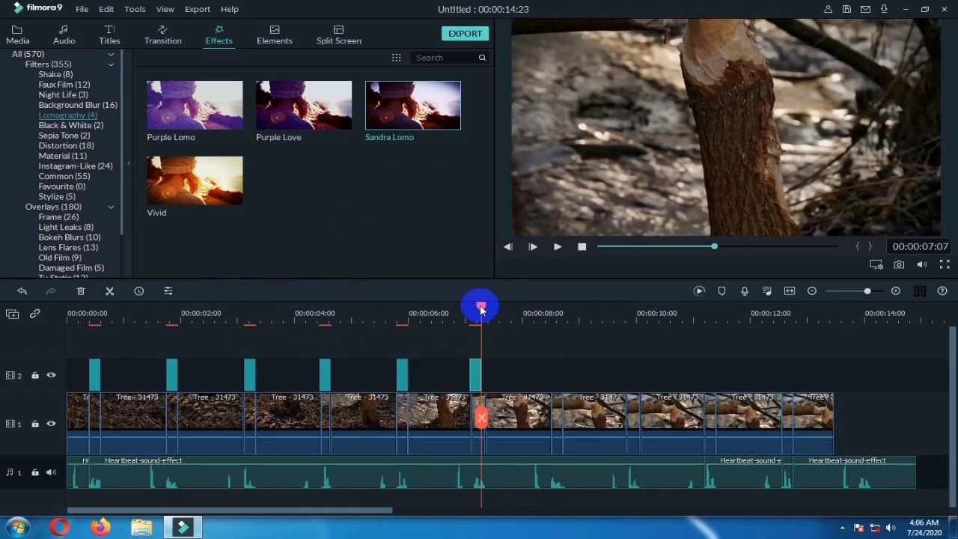
pyautogui.moveTo(481, 306); pyautogui.dragTo(551, 368)
pyautogui.rightClick(552, 370)
pyautogui.click(572, 423)
pyautogui.moveTo(558, 314); pyautogui.dragTo(627, 380)
pyautogui.rightClick(627, 377)
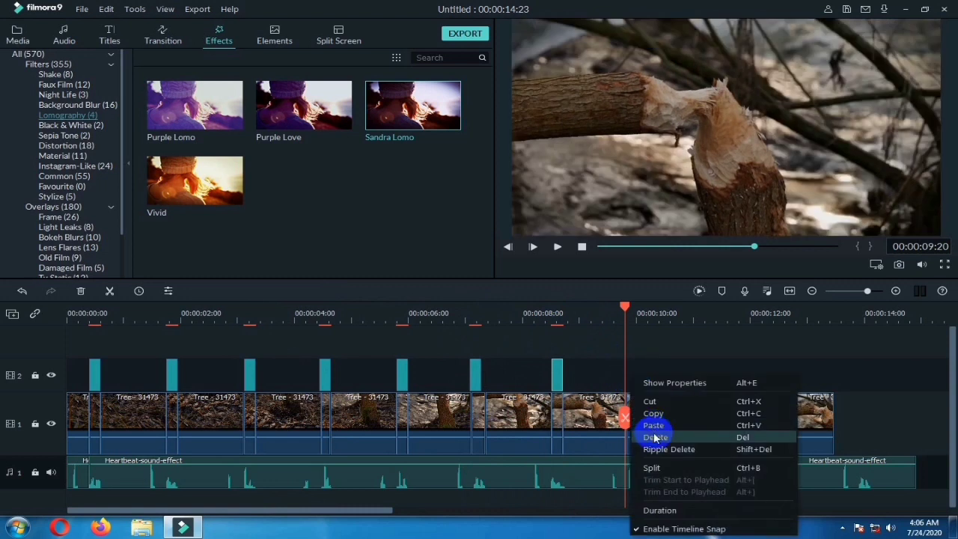
pyautogui.click(648, 423)
pyautogui.moveTo(638, 313); pyautogui.dragTo(706, 376)
pyautogui.rightClick(706, 376)
pyautogui.click(727, 423)
pyautogui.moveTo(717, 316); pyautogui.dragTo(786, 367)
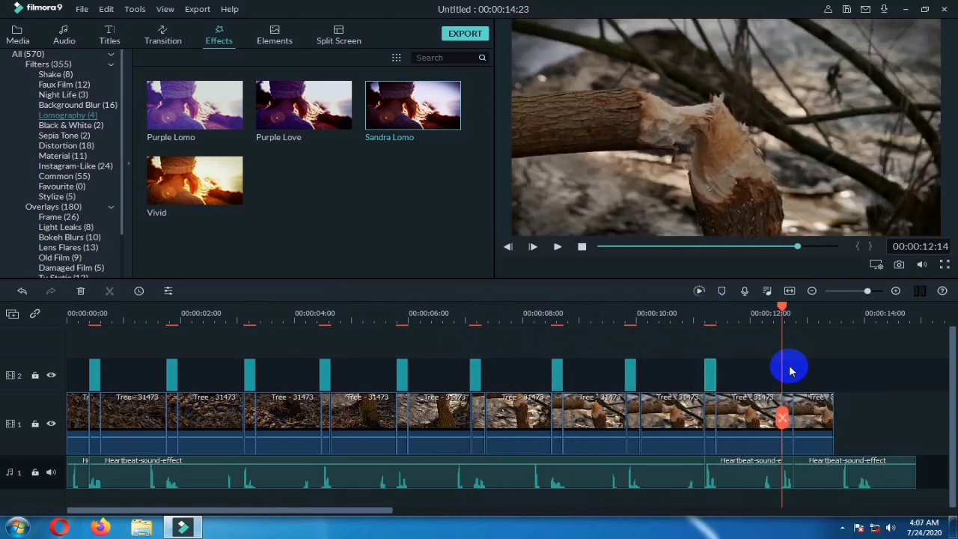
pyautogui.rightClick(787, 377)
pyautogui.click(809, 423)
pyautogui.moveTo(791, 310); pyautogui.dragTo(86, 380)
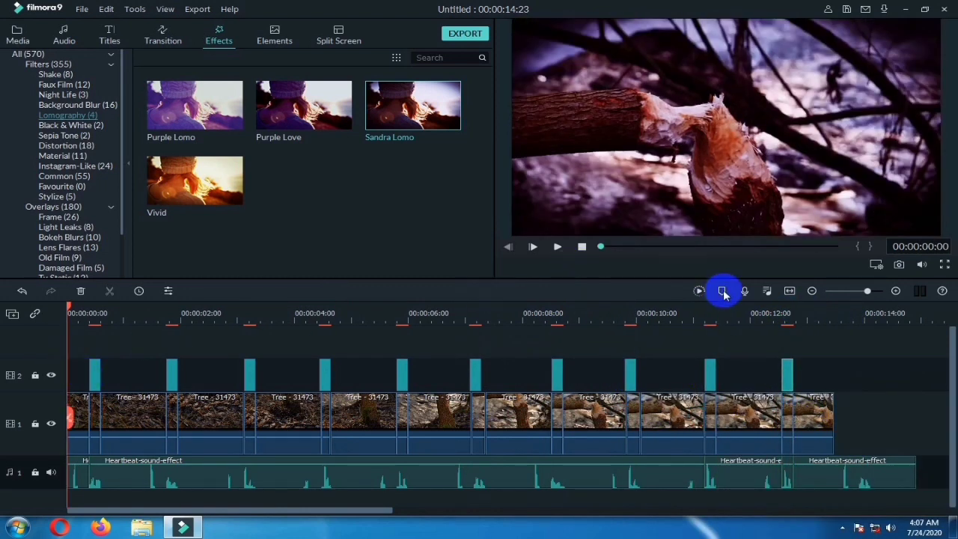
# - Render a smooth timeline preview, check it near 11 seconds, and dismiss the offline export error
pyautogui.click(700, 292)
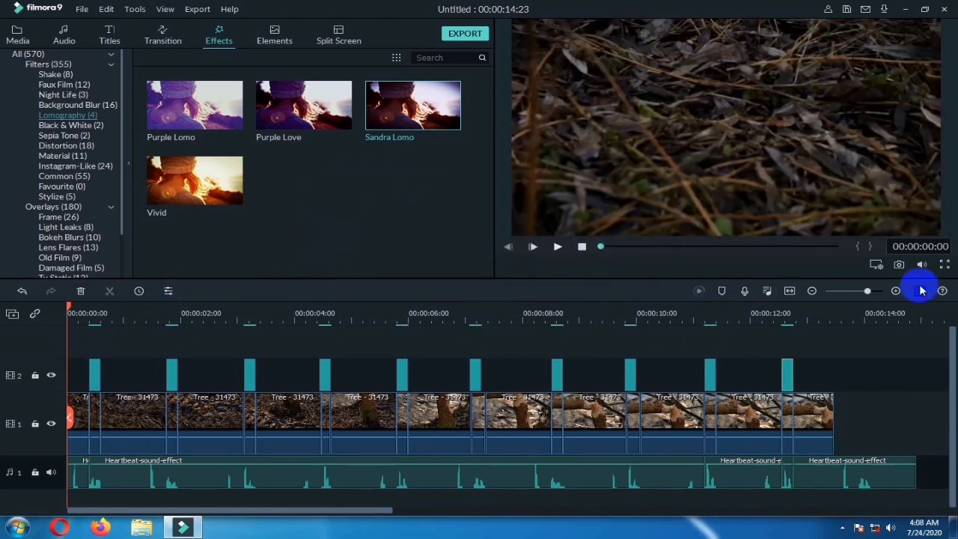
pyautogui.click(651, 389)
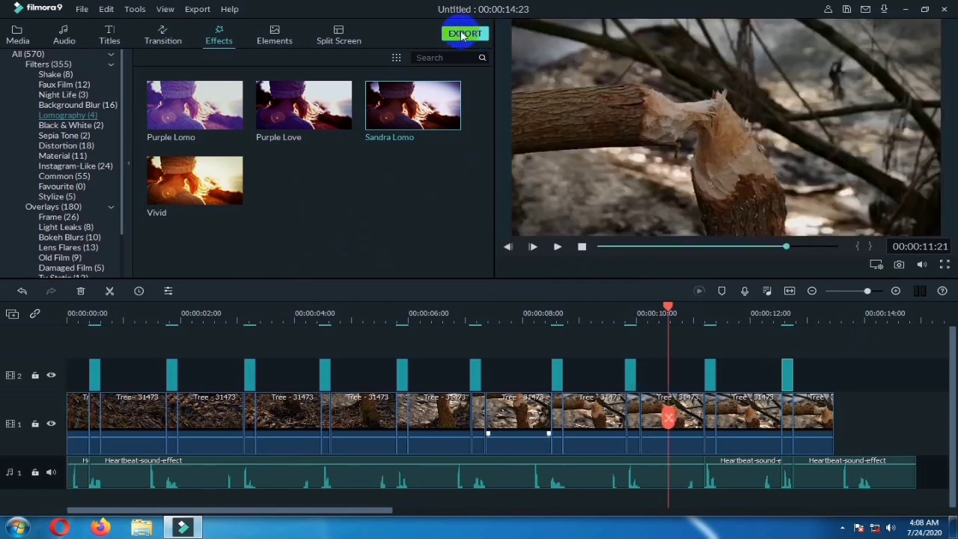
pyautogui.click(478, 35)
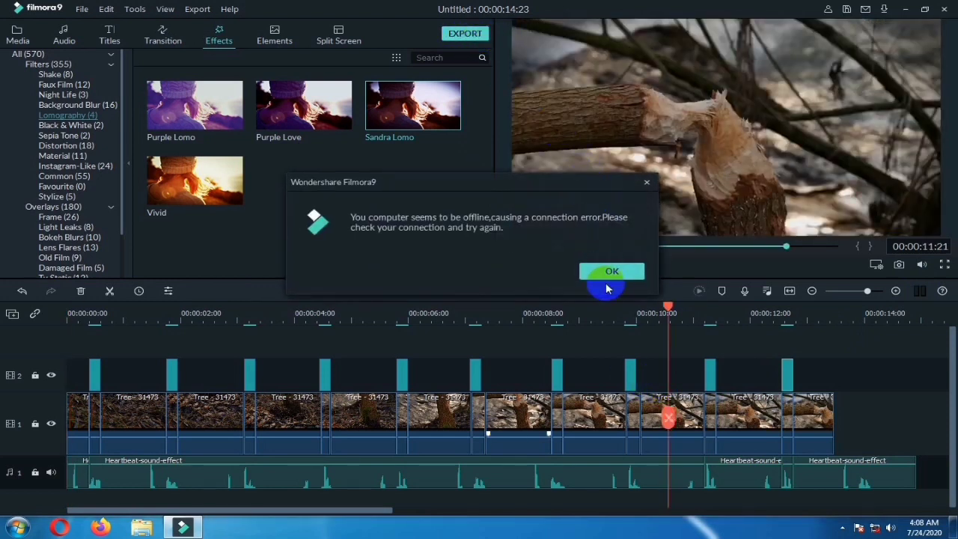
pyautogui.click(613, 274)
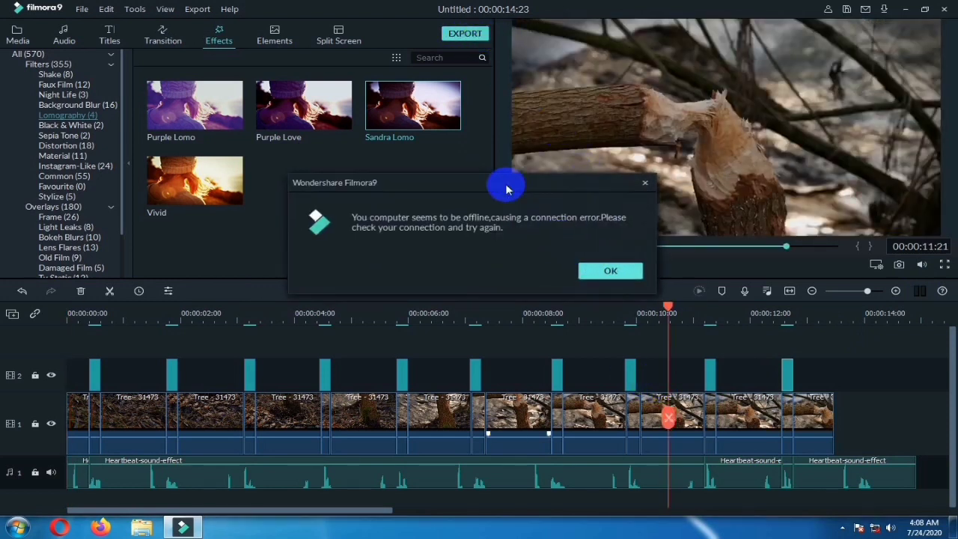
# - Export the edit in MP4 format as My Video6.mp4 and show it in its output folder
pyautogui.click(486, 39)
pyautogui.click(739, 363)
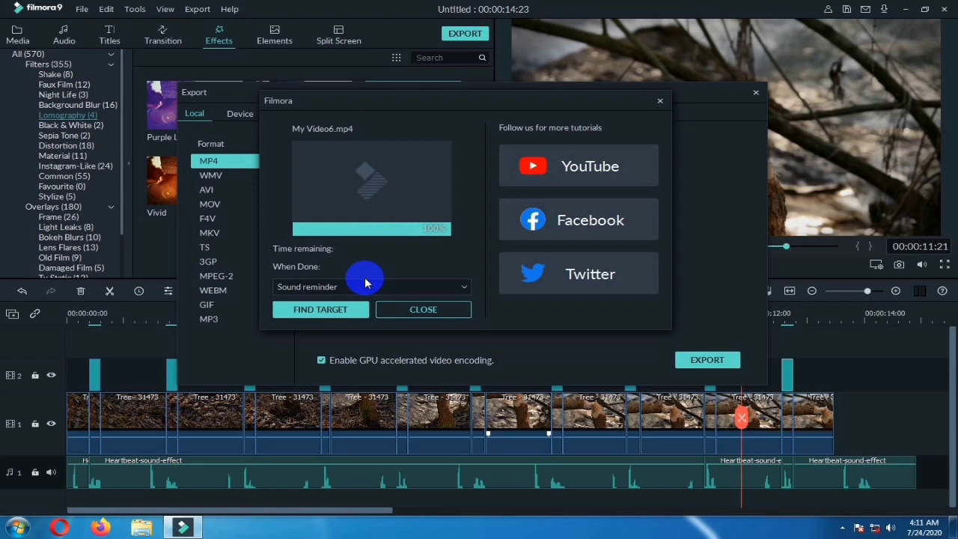
pyautogui.click(327, 307)
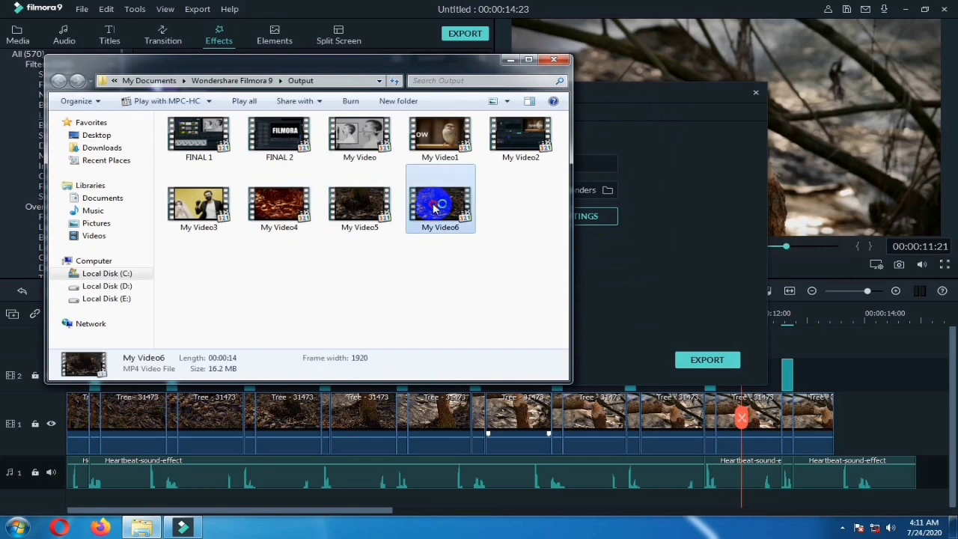
# - Play My Video6.mp4 in MPC-HC with the player window maximized
pyautogui.doubleClick(438, 206)
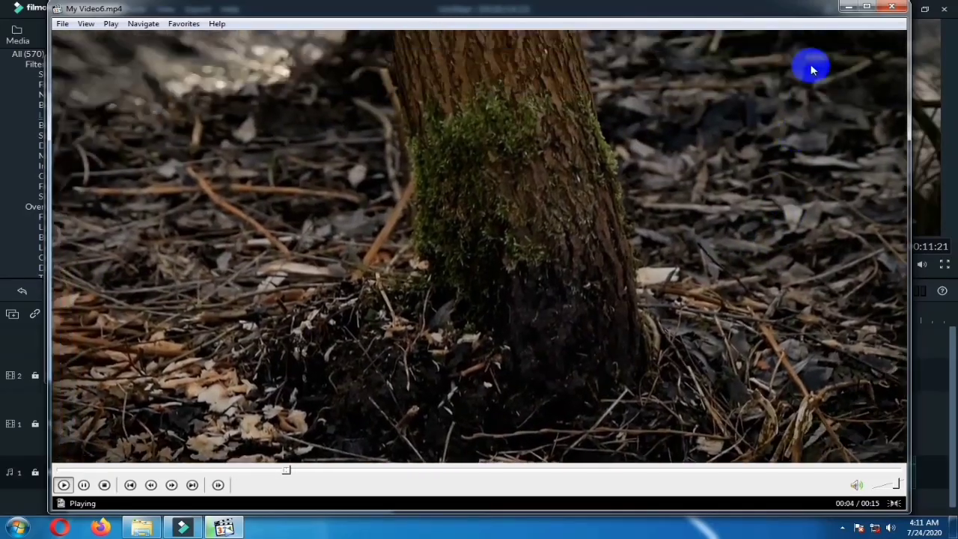
pyautogui.click(866, 7)
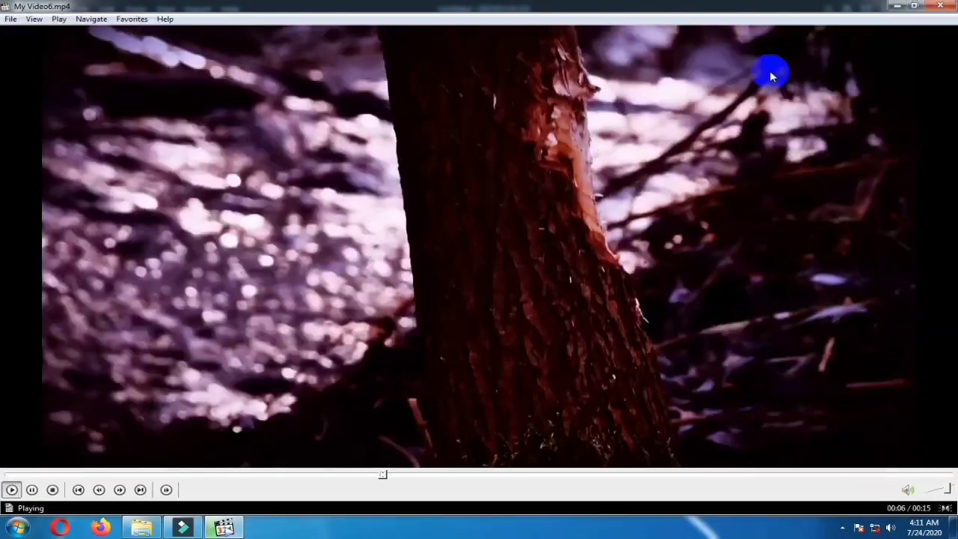